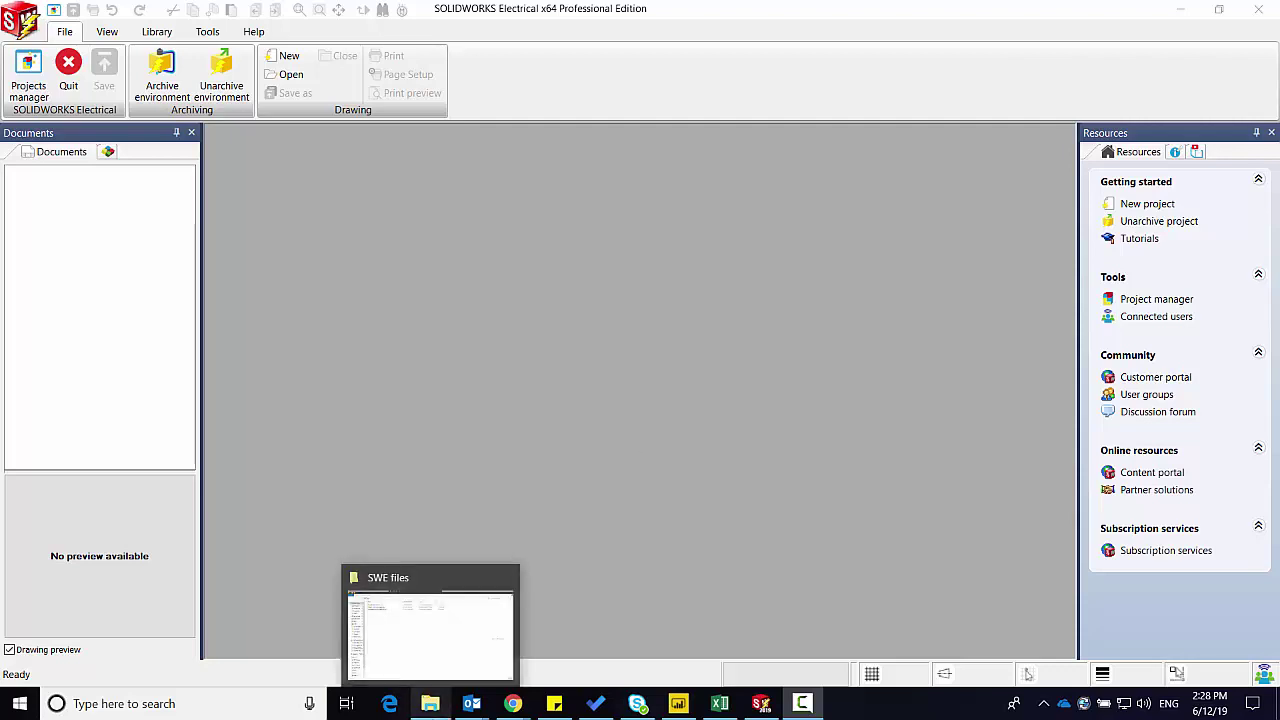
- Bring up the SWE files folder holding the three .tewzip archives, including Start_Lesson_02.tewzip
{"action": "left_click", "coordinate": [430, 703]}
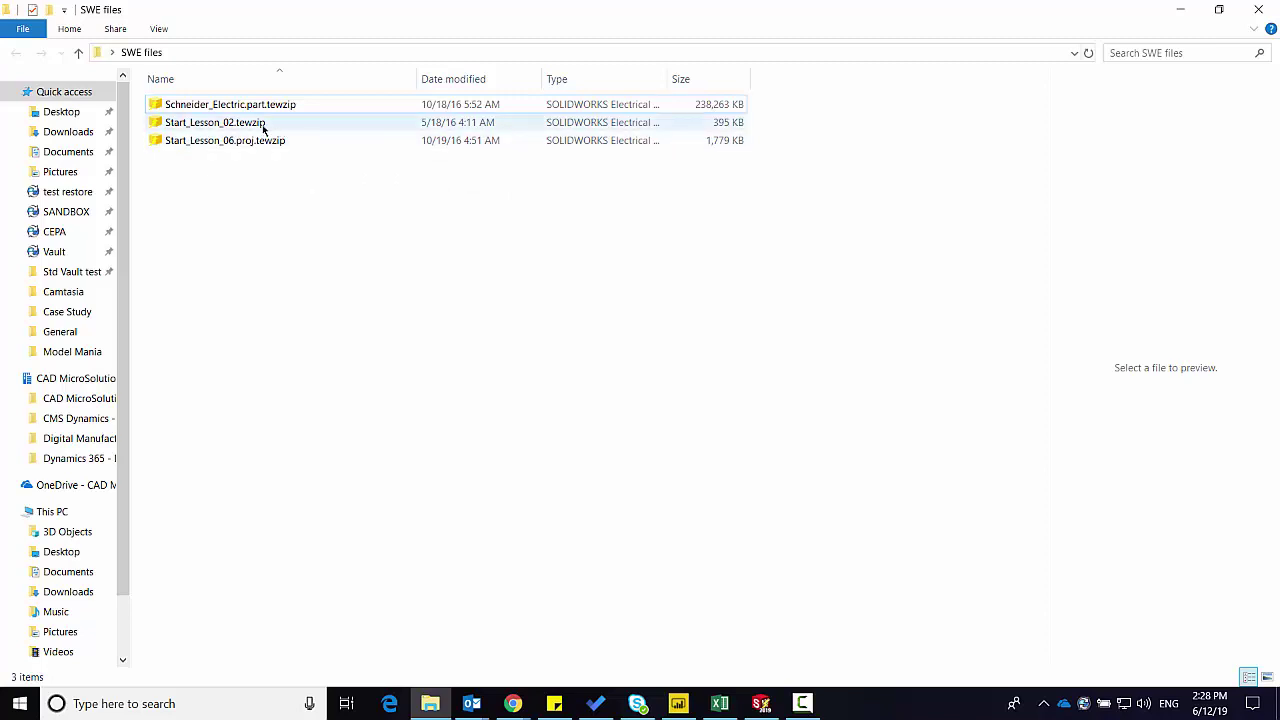
- Unarchive the Start_Lesson_02.tewzip environment from the SWE files folder, keeping all data items
{"action": "left_click", "coordinate": [1197, 12]}
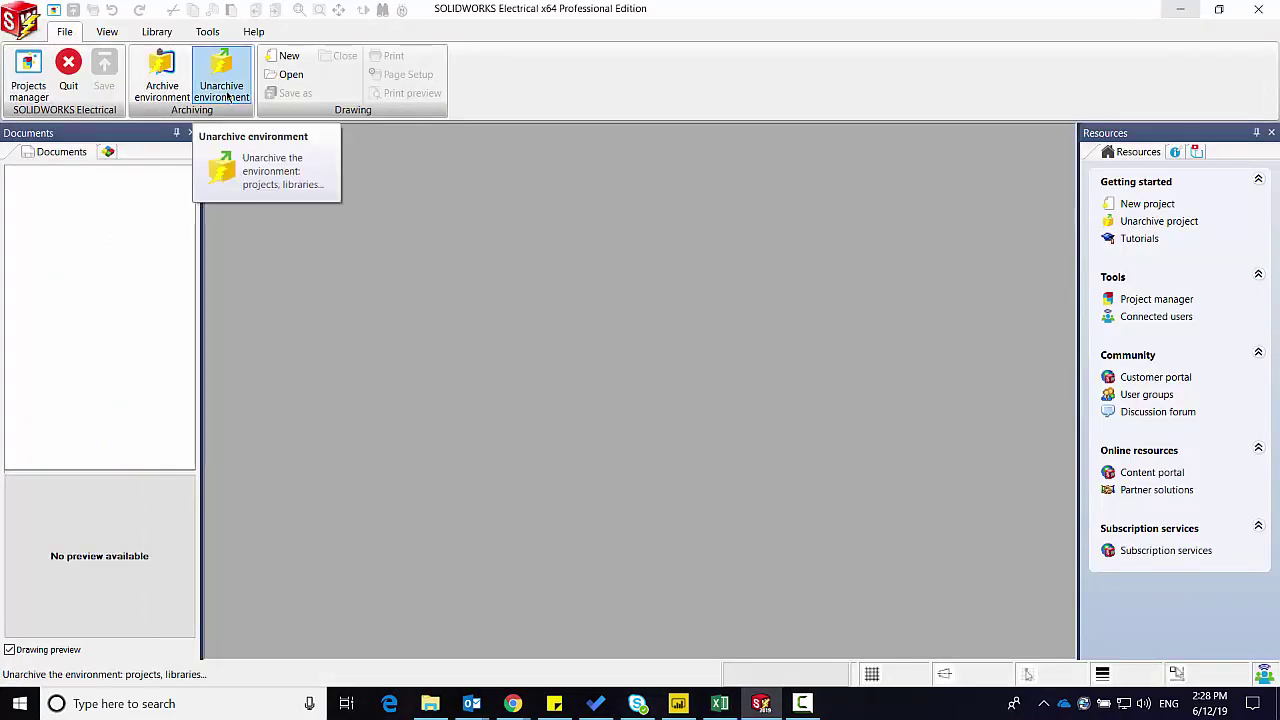
{"action": "left_click", "coordinate": [222, 90]}
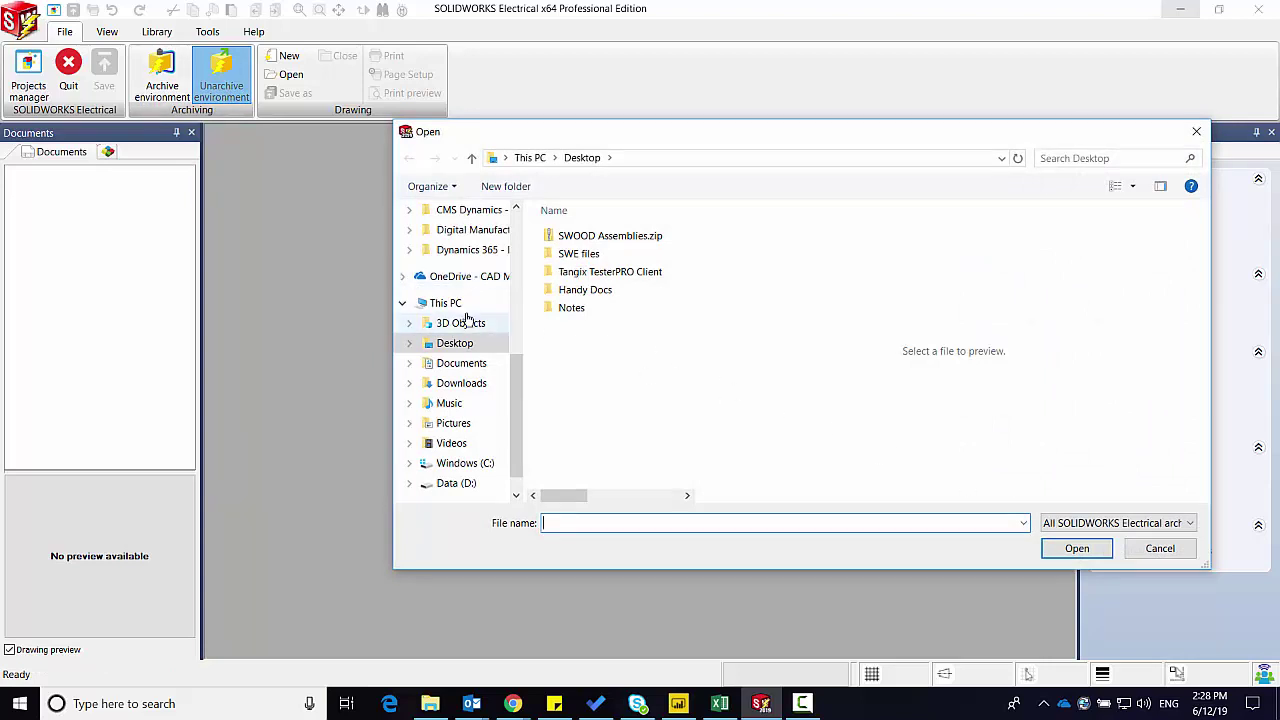
{"action": "double_click", "coordinate": [574, 255]}
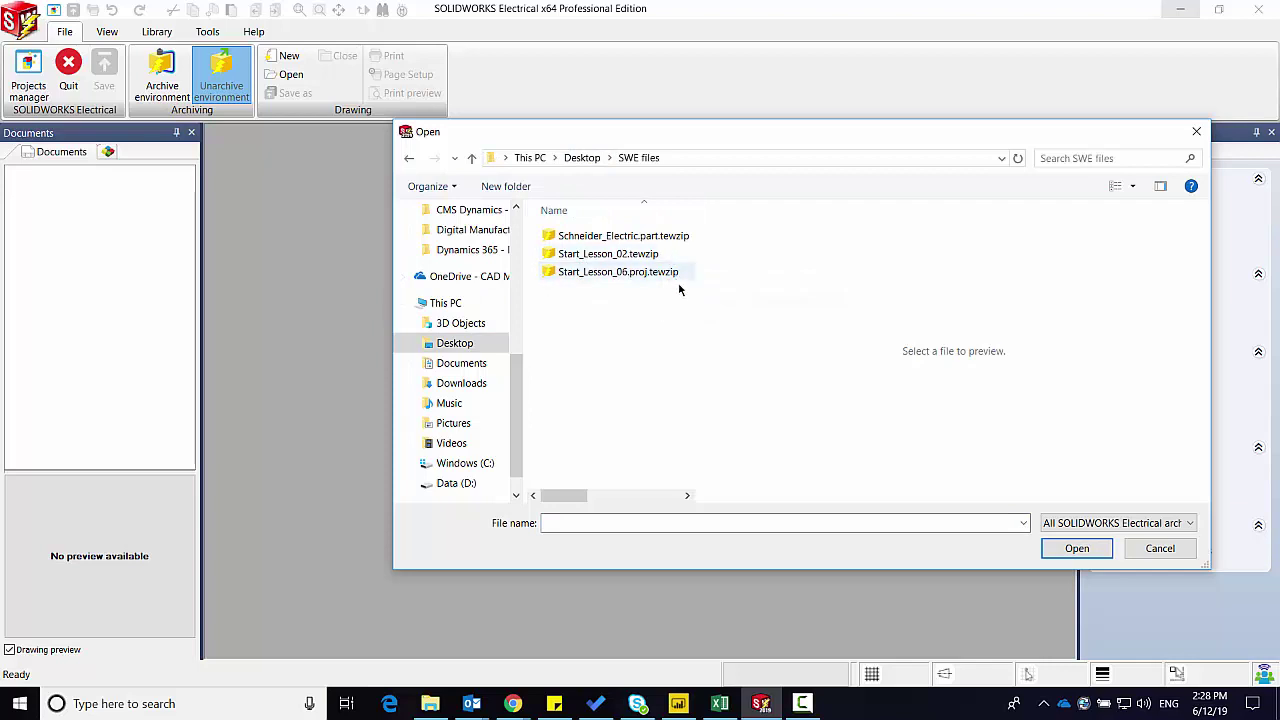
{"action": "left_click", "coordinate": [647, 260]}
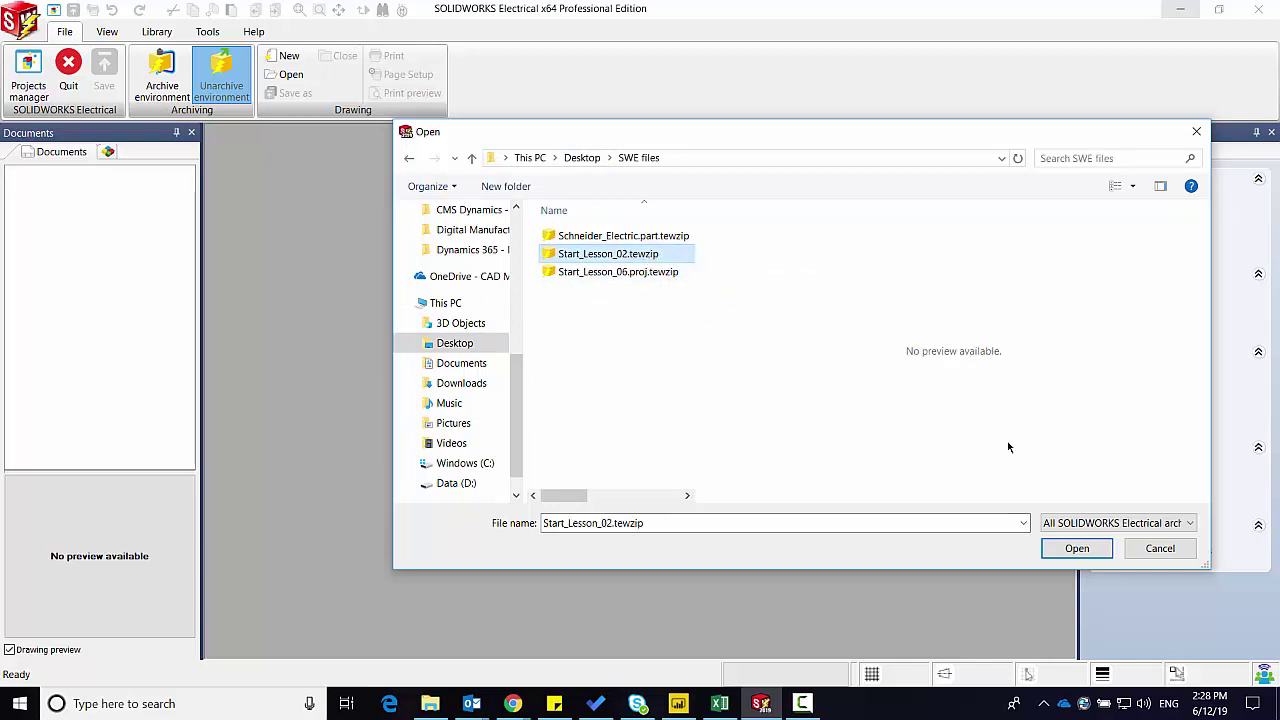
{"action": "left_click", "coordinate": [1077, 548]}
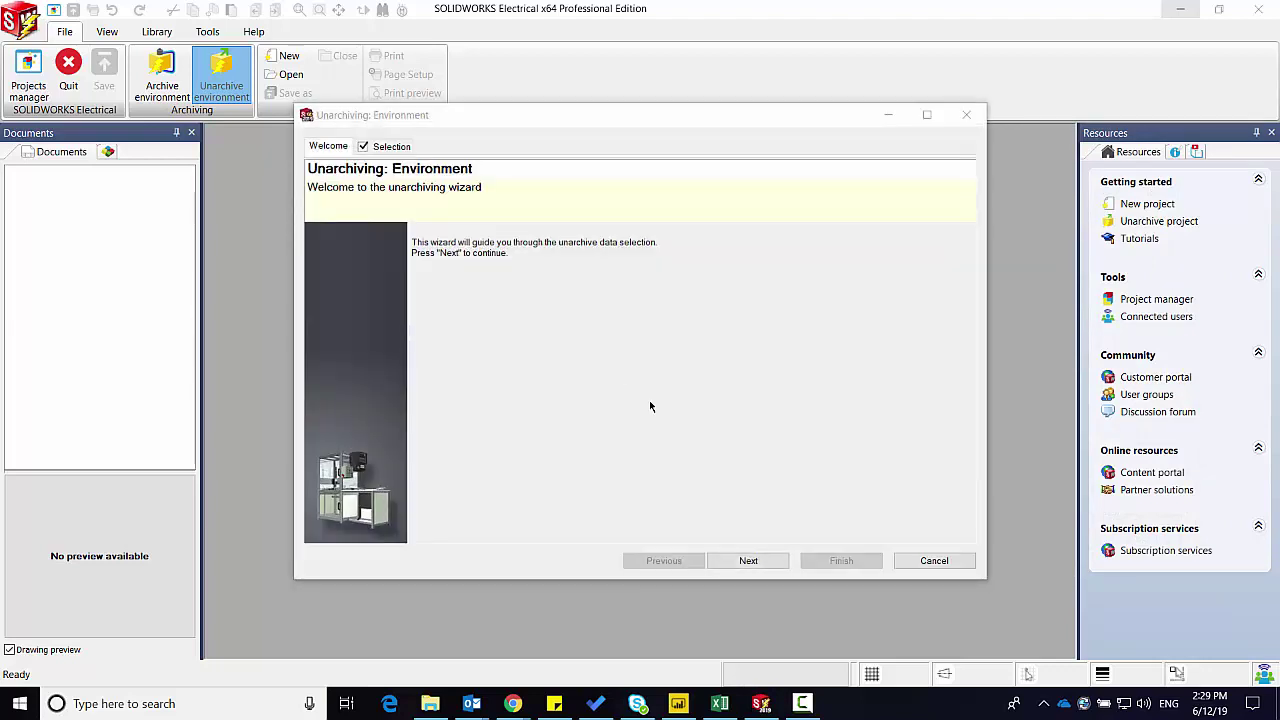
{"action": "left_click", "coordinate": [745, 562]}
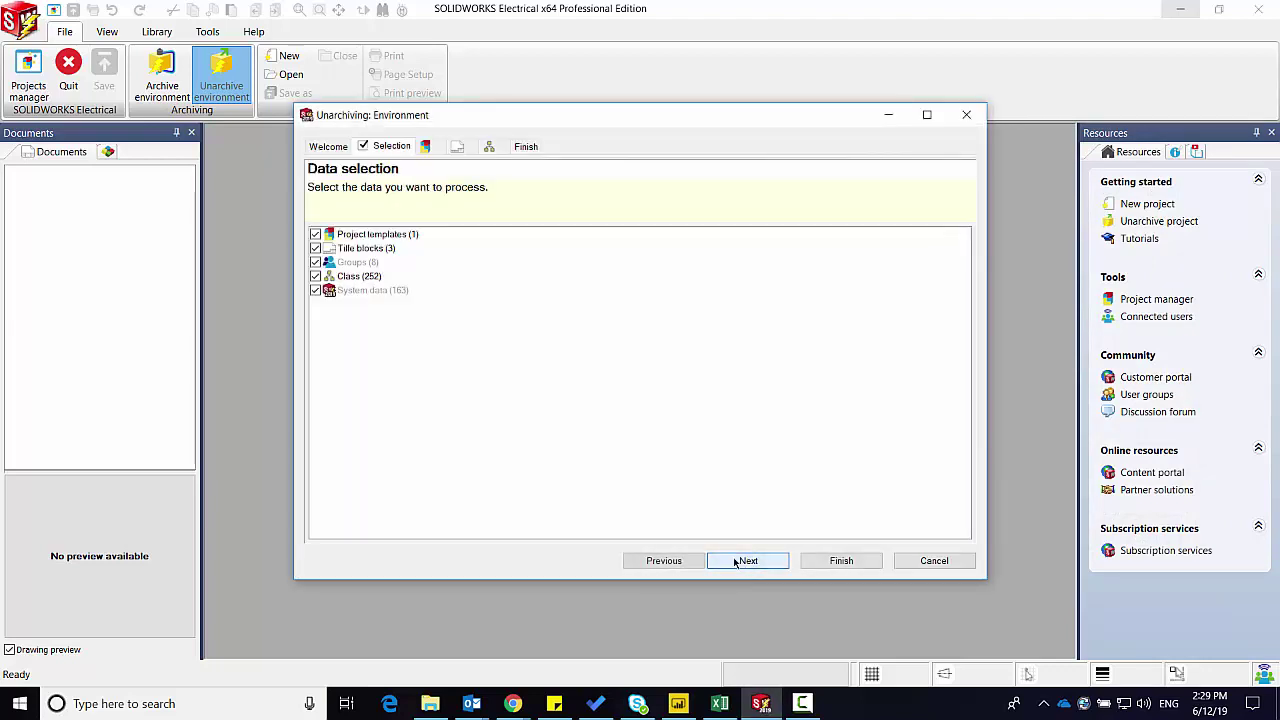
{"action": "left_click", "coordinate": [748, 561]}
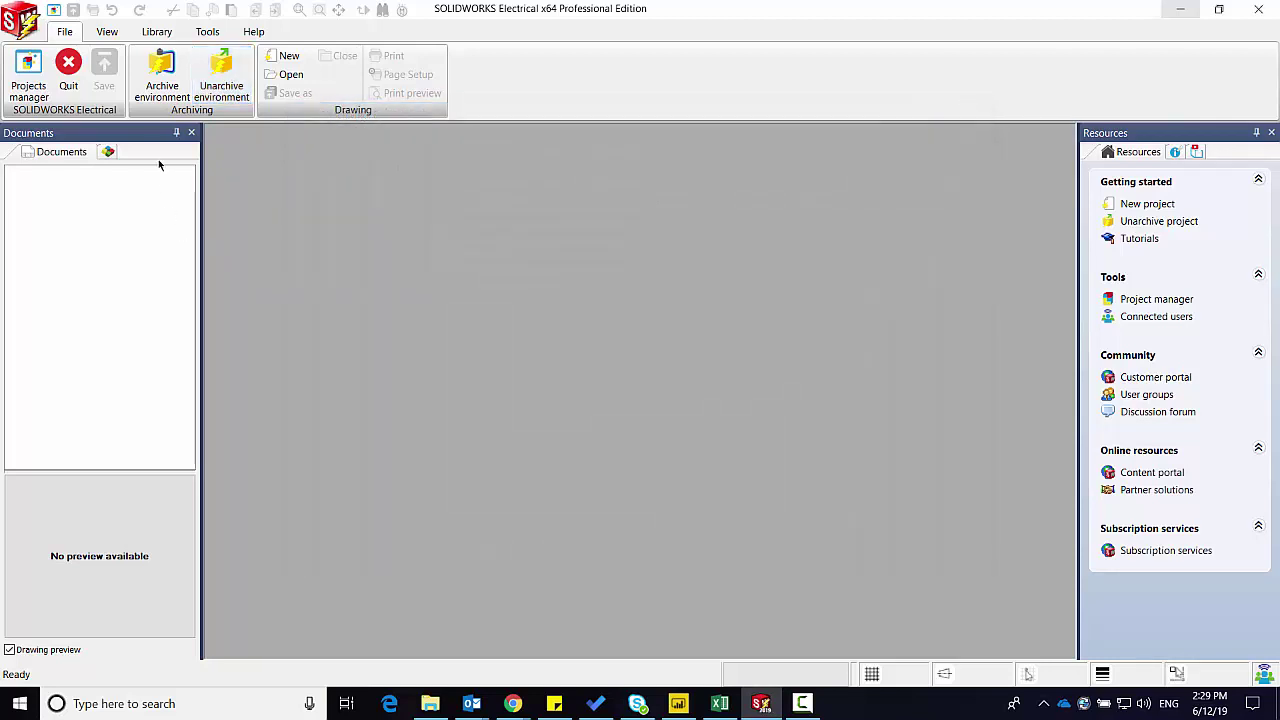
- Unarchive Start_Lesson_06.proj.tewzip as project Start Lesson 06, updating libraries with all its archived data
{"action": "left_click", "coordinate": [28, 75]}
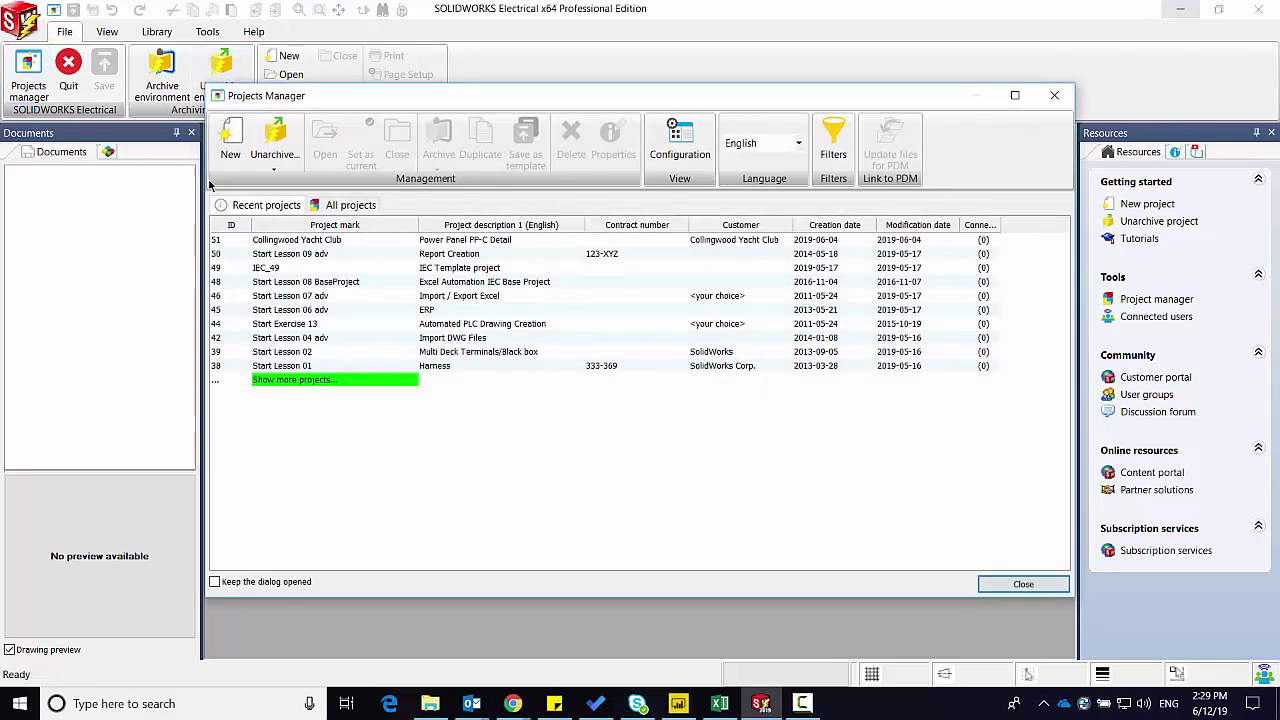
{"action": "left_click", "coordinate": [274, 138]}
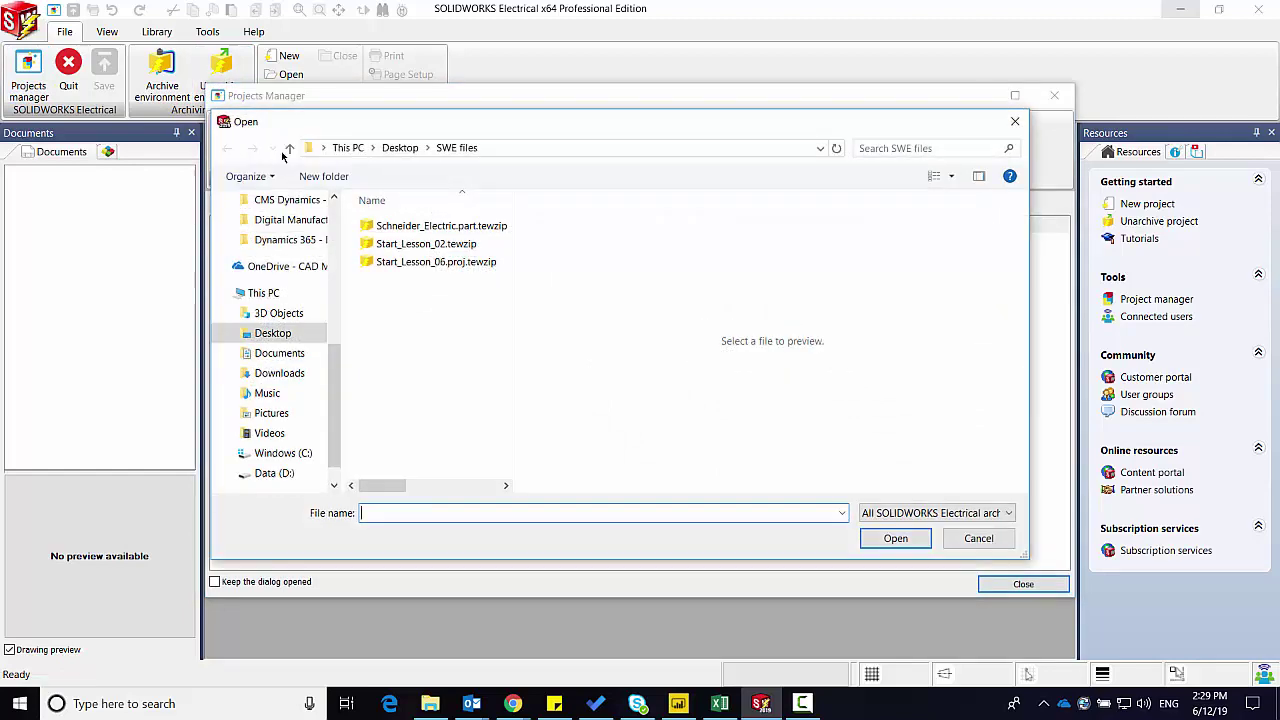
{"action": "left_click", "coordinate": [479, 266]}
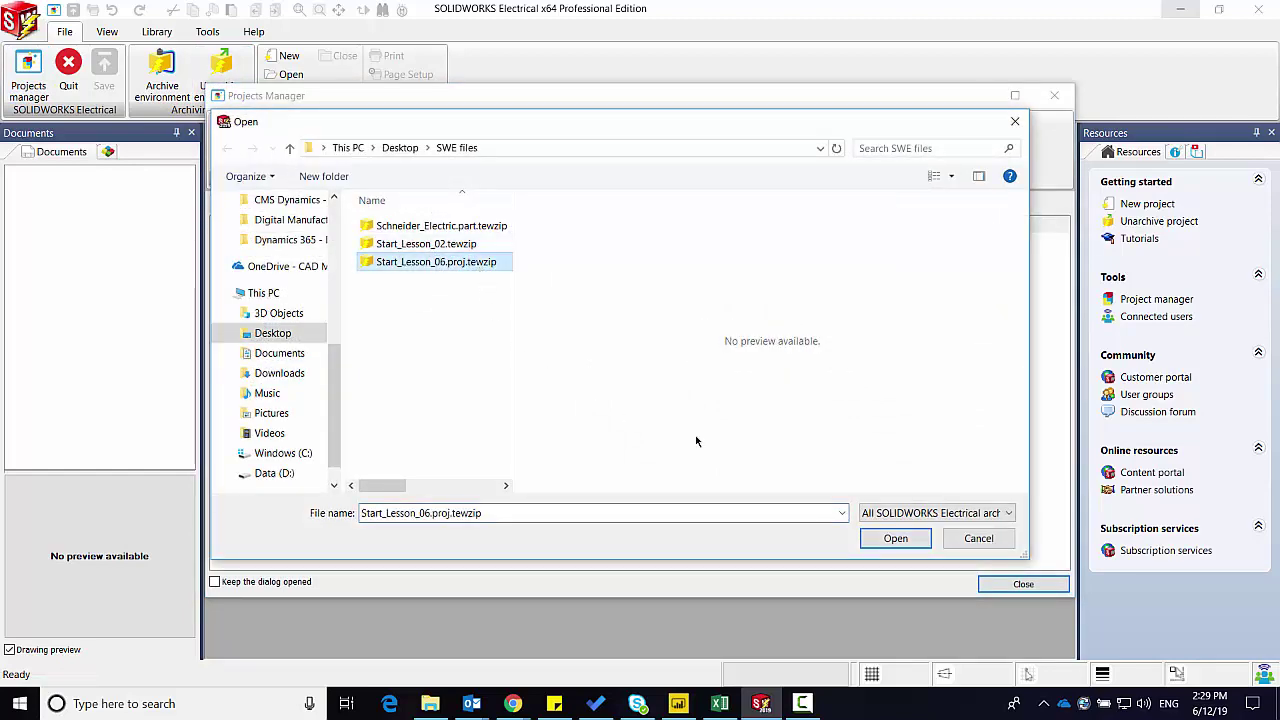
{"action": "left_click", "coordinate": [896, 538]}
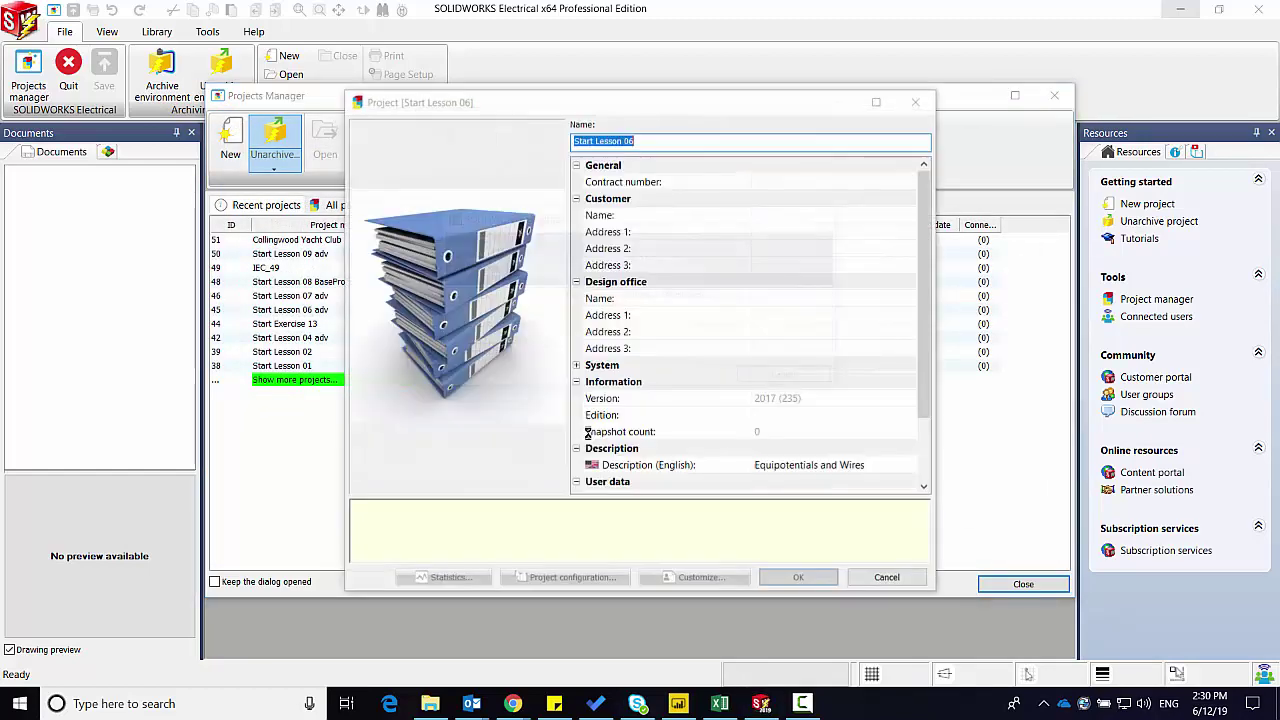
{"action": "left_click", "coordinate": [778, 577]}
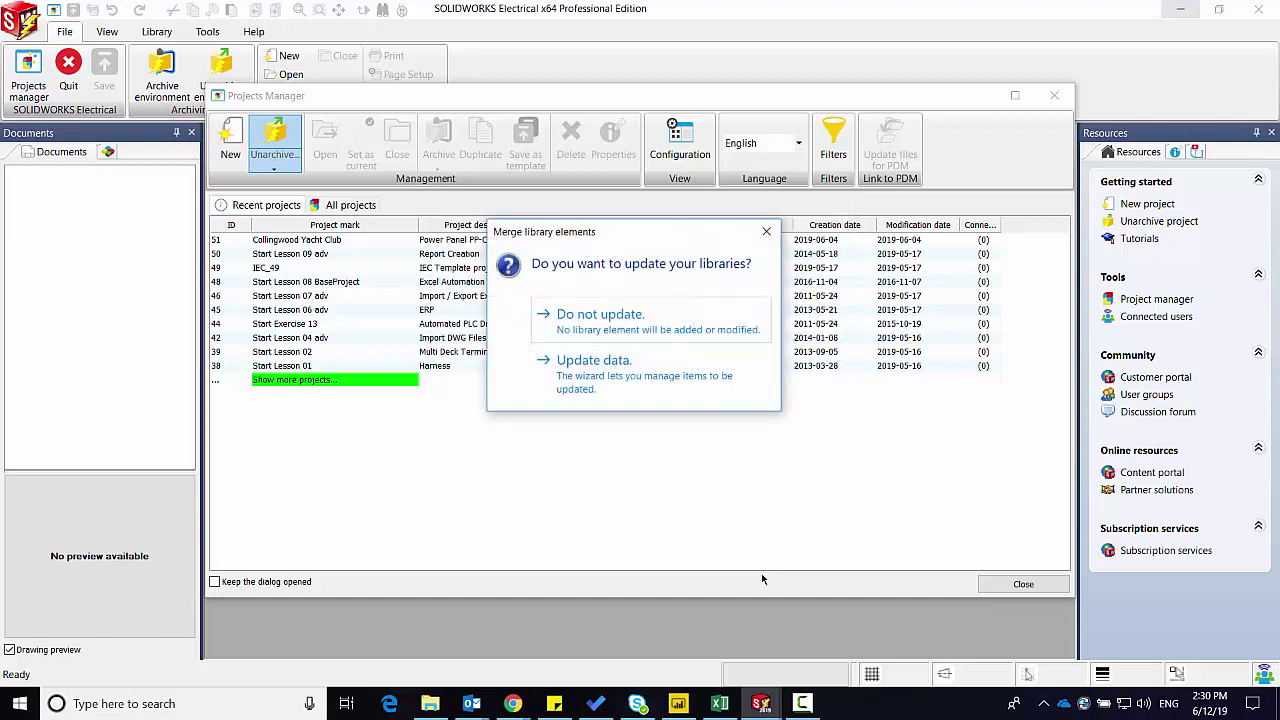
{"action": "left_click", "coordinate": [666, 378]}
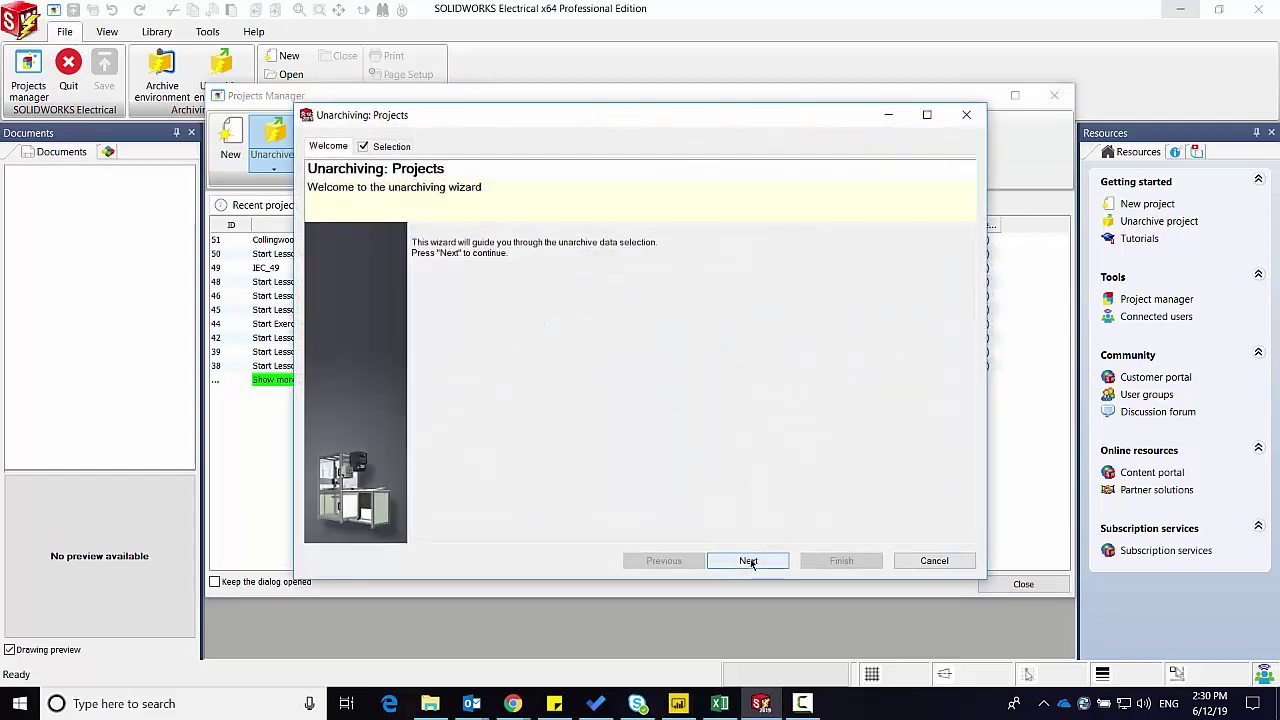
{"action": "left_click", "coordinate": [748, 561]}
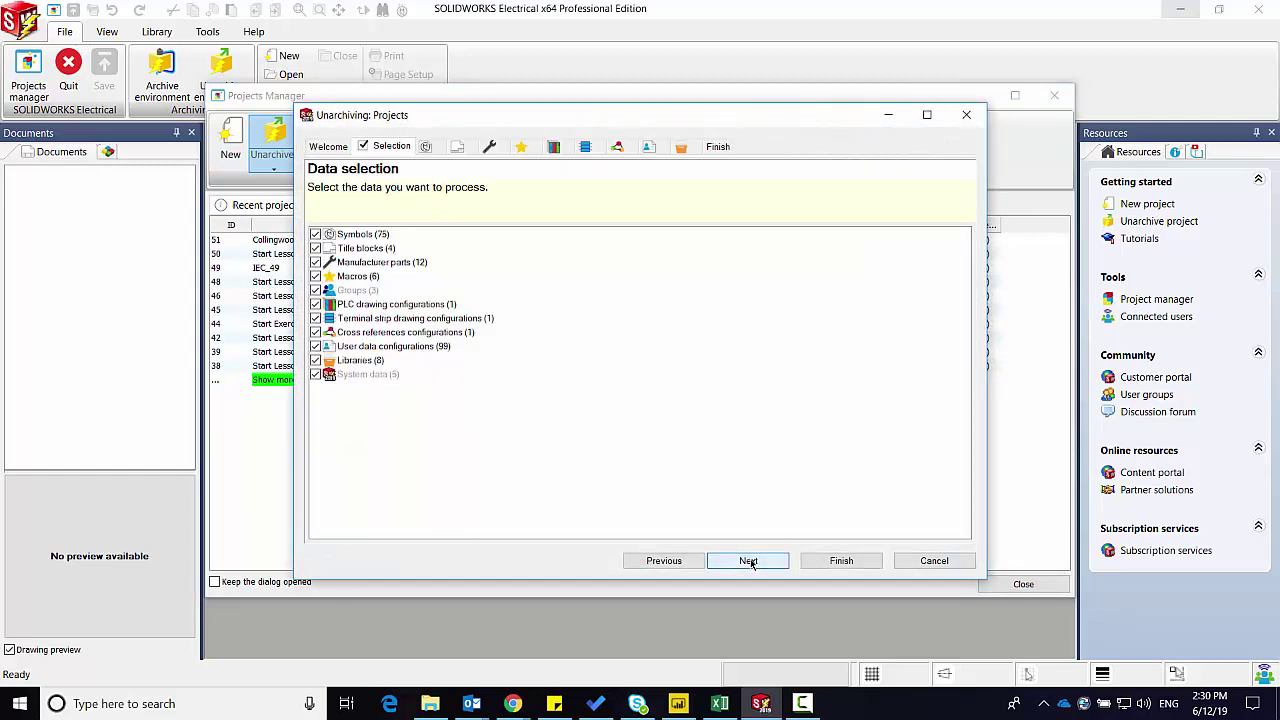
{"action": "left_click", "coordinate": [718, 147]}
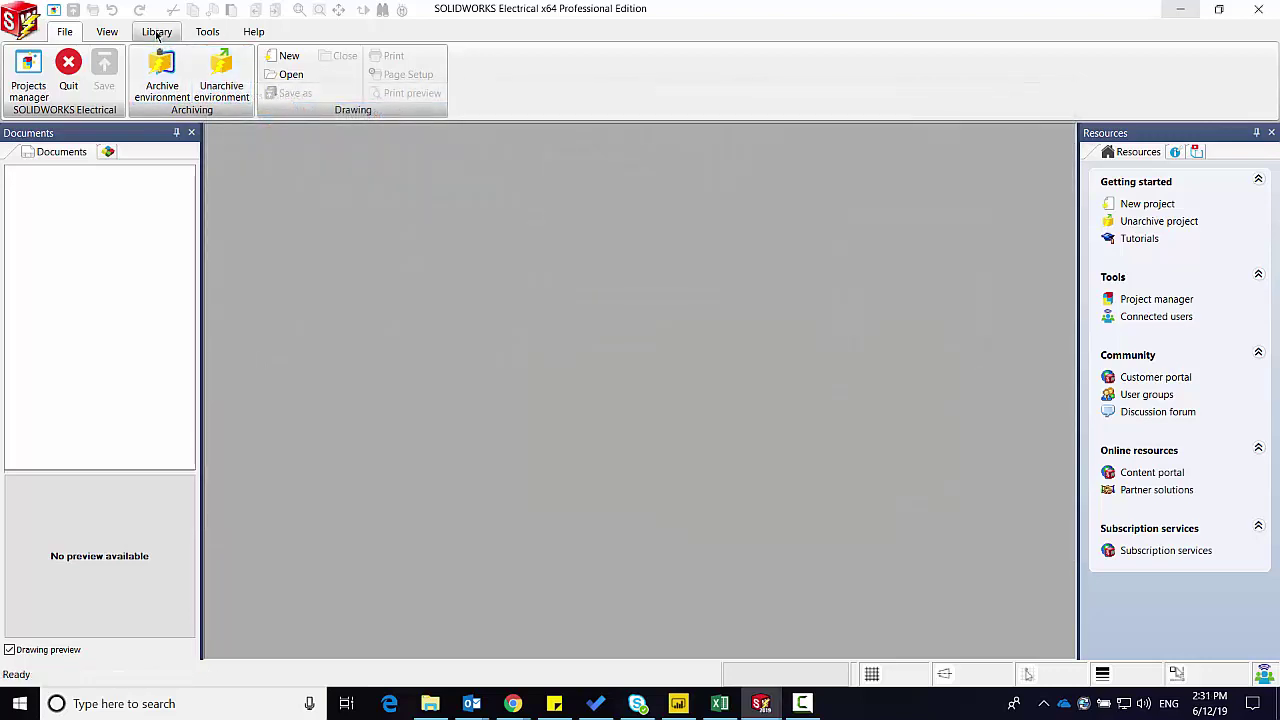
- Load Schneider_Electric.part.tewzip for unarchiving in the manufacturer parts manager
{"action": "left_click", "coordinate": [157, 32]}
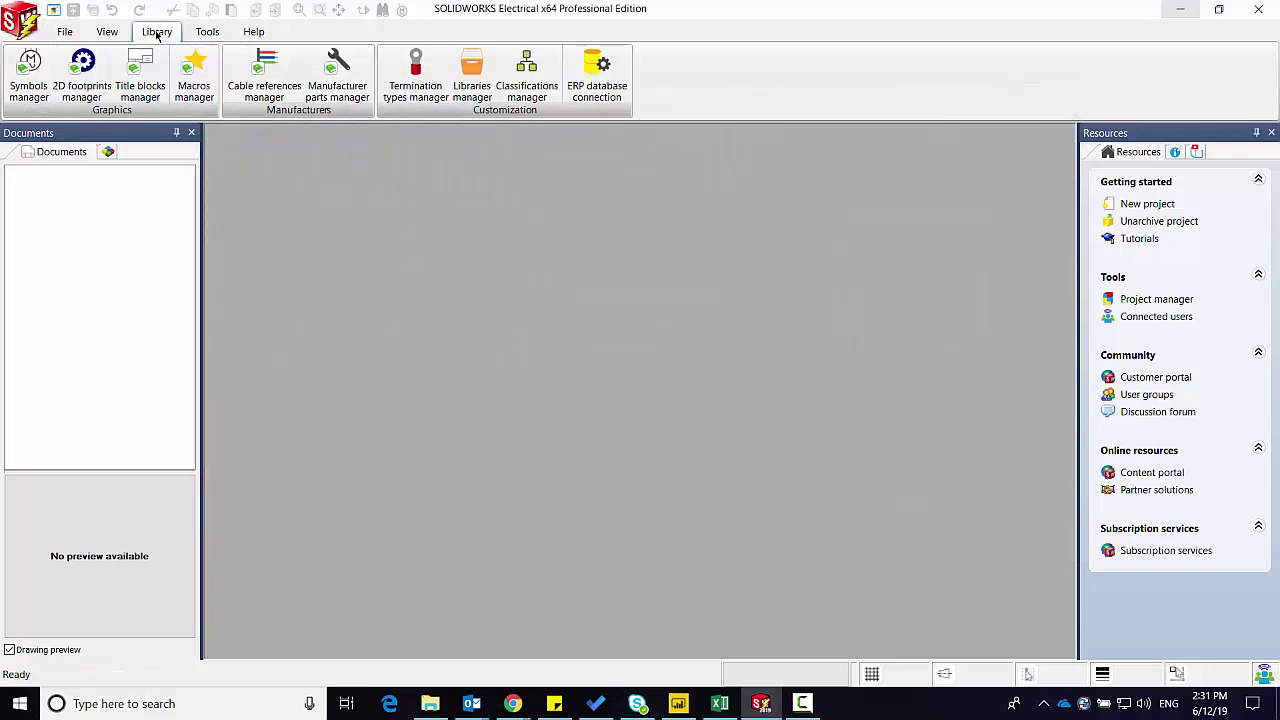
{"action": "left_click", "coordinate": [333, 78]}
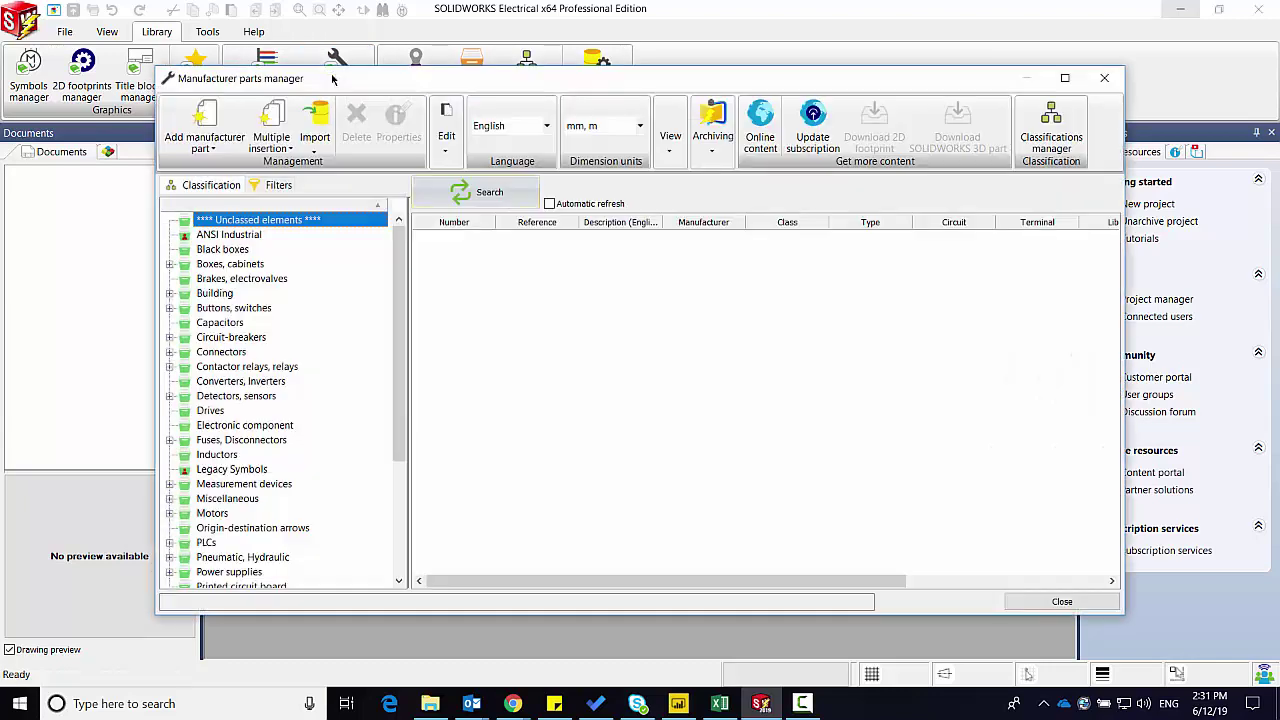
{"action": "left_click", "coordinate": [713, 155]}
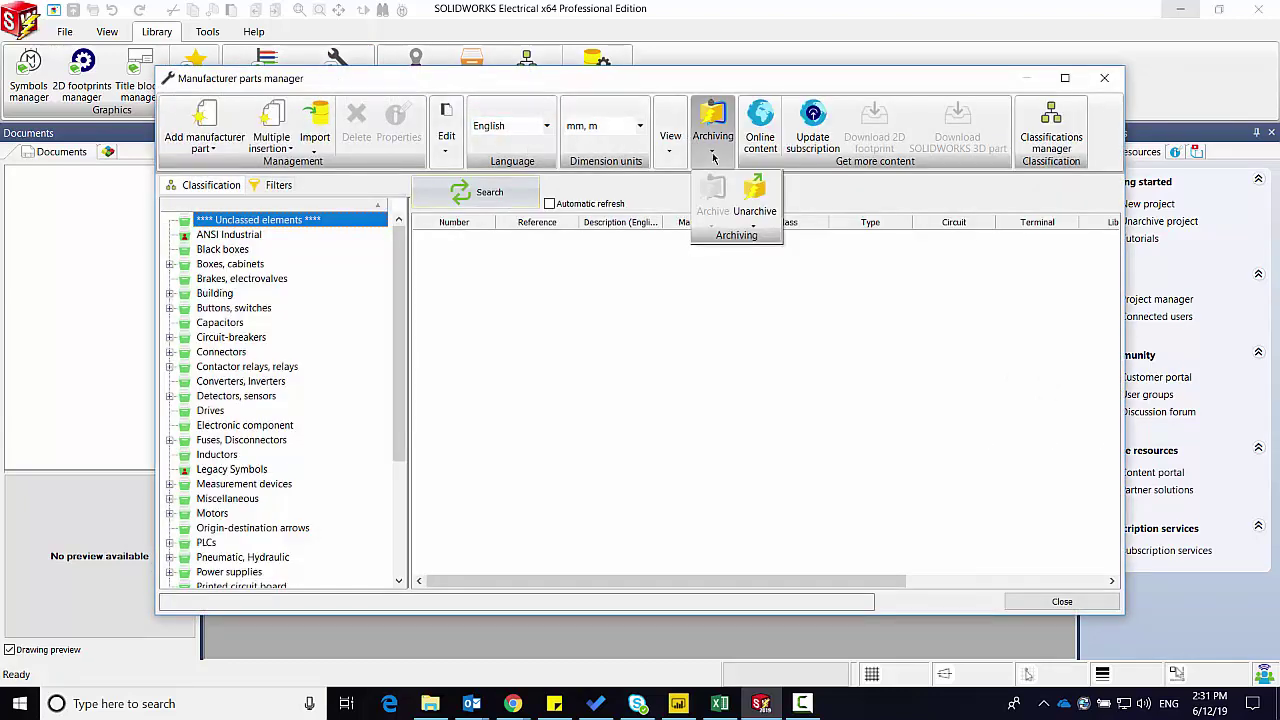
{"action": "left_click", "coordinate": [765, 197]}
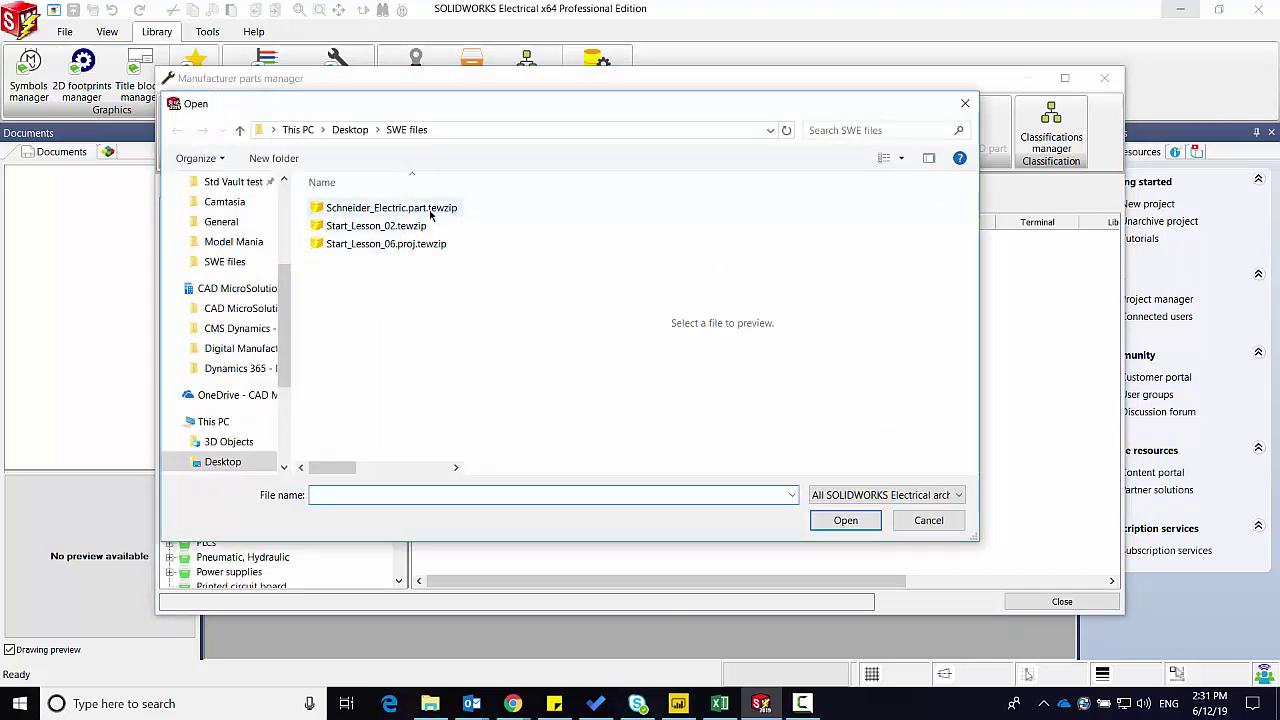
{"action": "left_click", "coordinate": [430, 208]}
{"action": "left_click", "coordinate": [833, 520]}
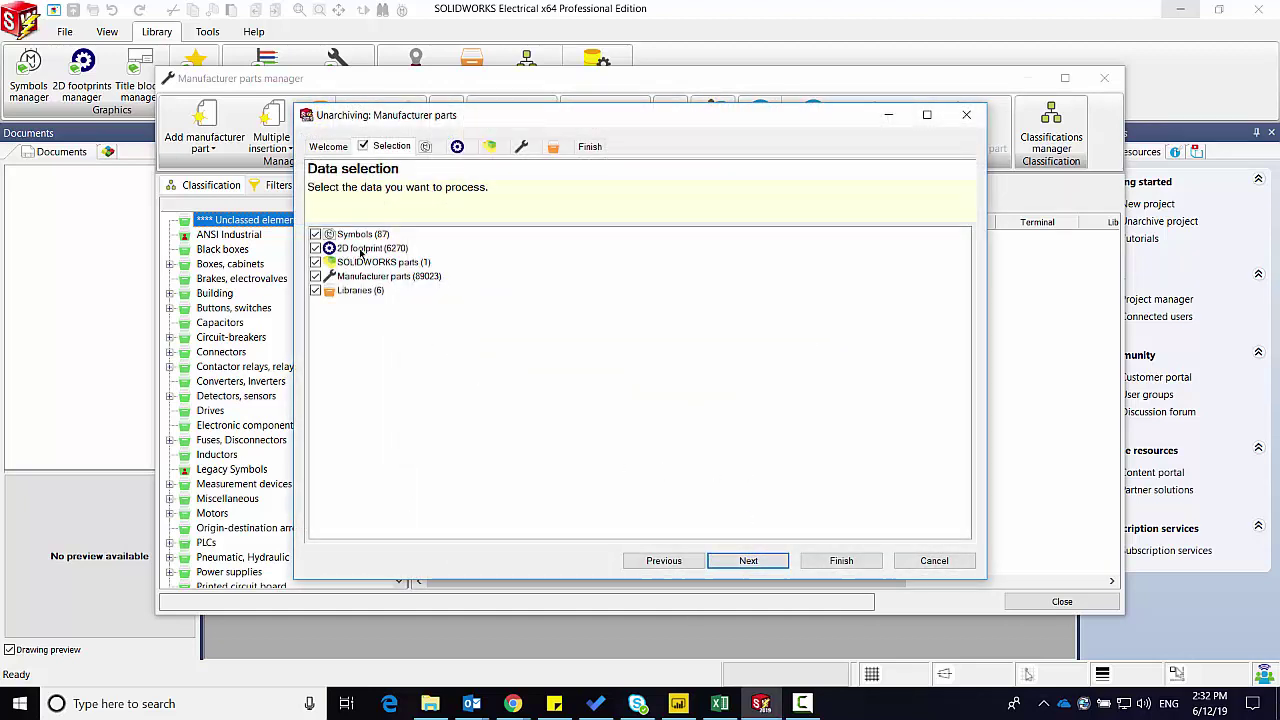
- Advance through the wizard to the summary: 89023 manufacturer parts and 65 of 6270 footprints
{"action": "left_click", "coordinate": [755, 561]}
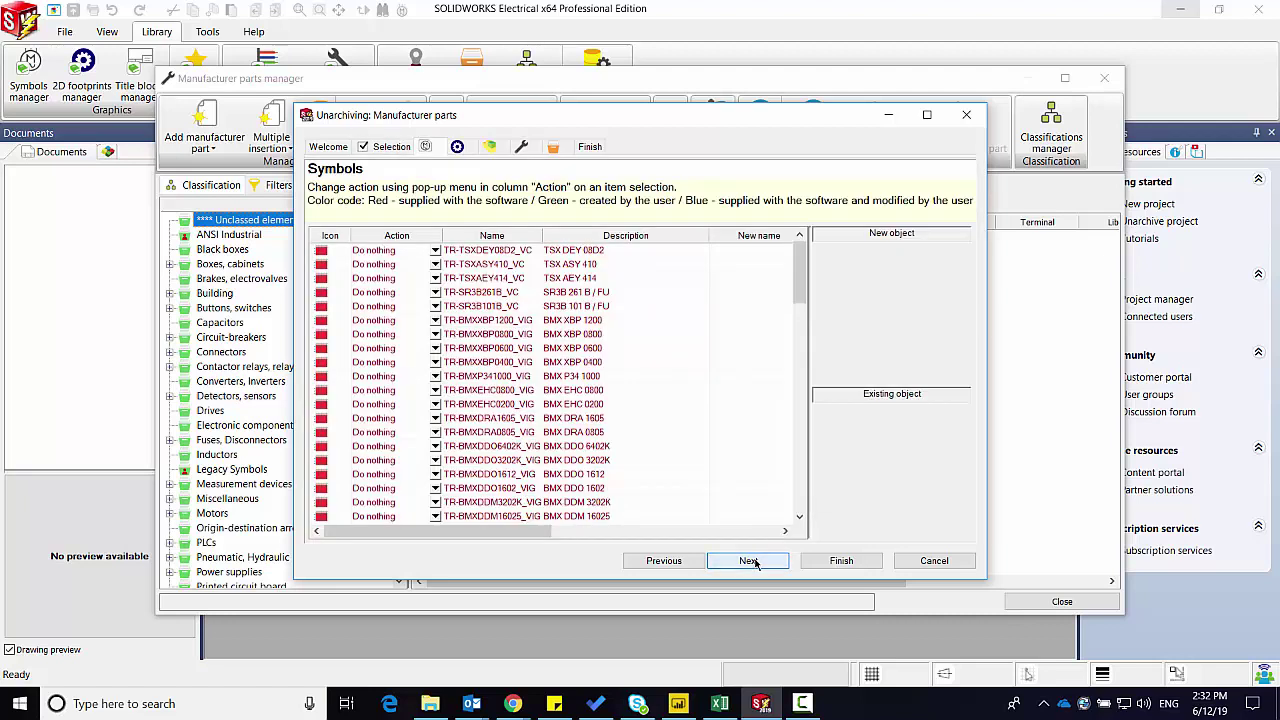
{"action": "left_click", "coordinate": [755, 561]}
{"action": "left_click", "coordinate": [749, 561]}
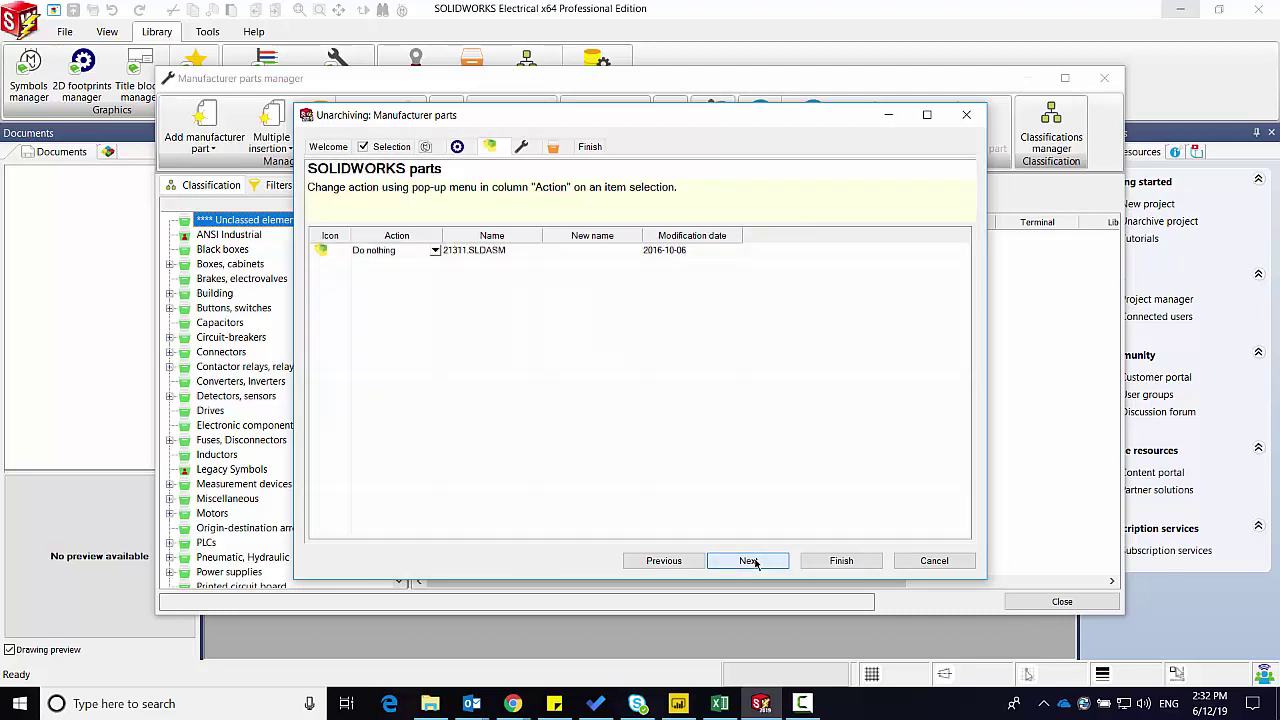
{"action": "left_click", "coordinate": [749, 561]}
{"action": "left_click", "coordinate": [749, 561]}
{"action": "left_click", "coordinate": [752, 561]}
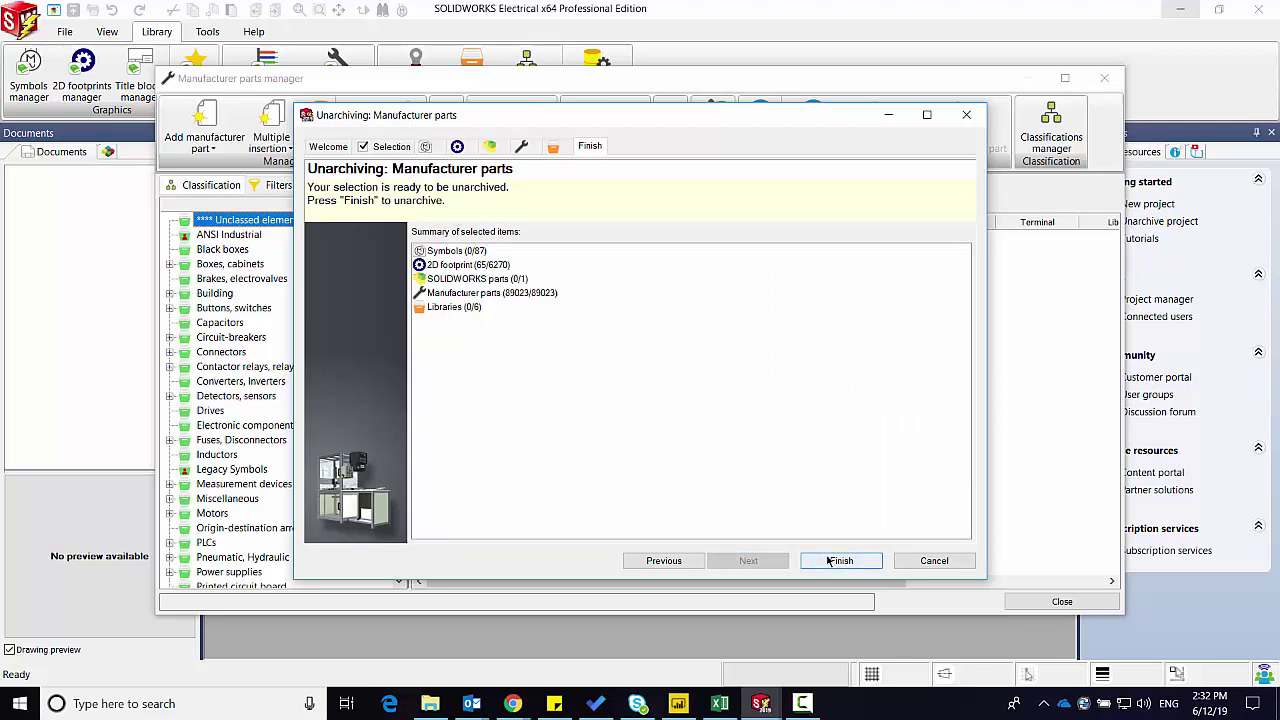
- Cancel the unarchiving wizard and show the Connectors › Connection labels parts class
{"action": "left_click", "coordinate": [911, 566]}
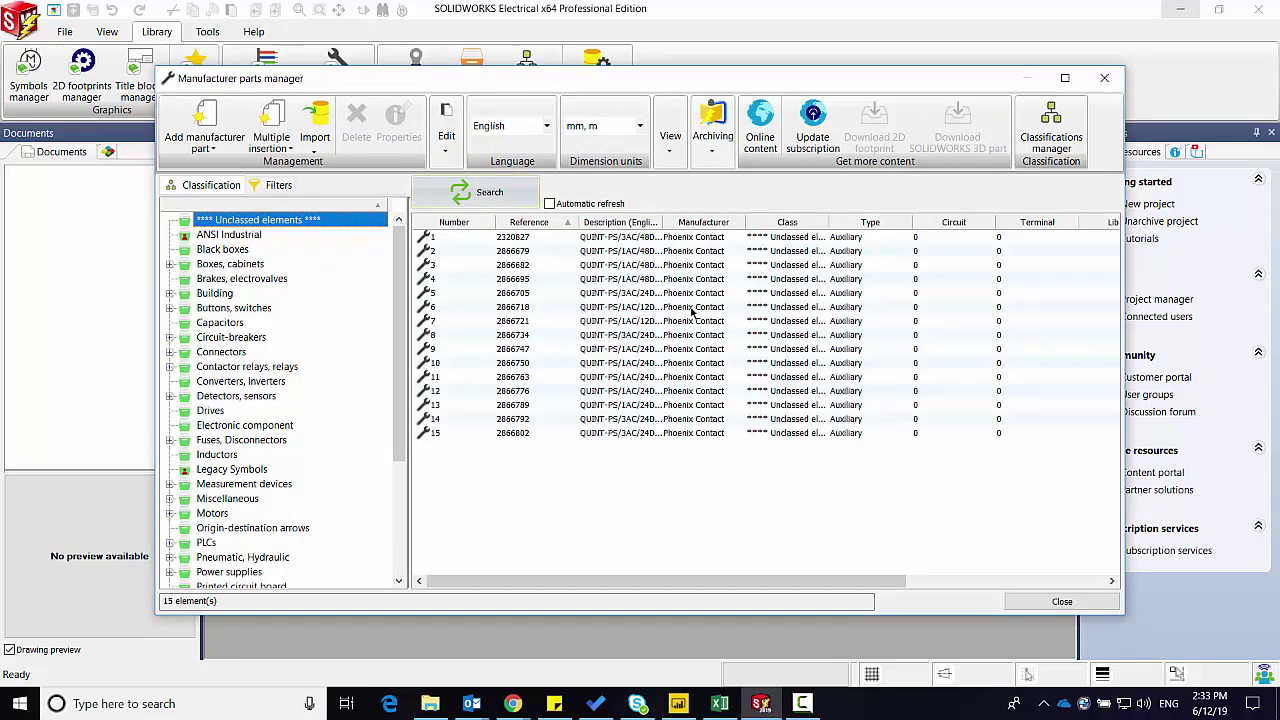
{"action": "left_click", "coordinate": [712, 138]}
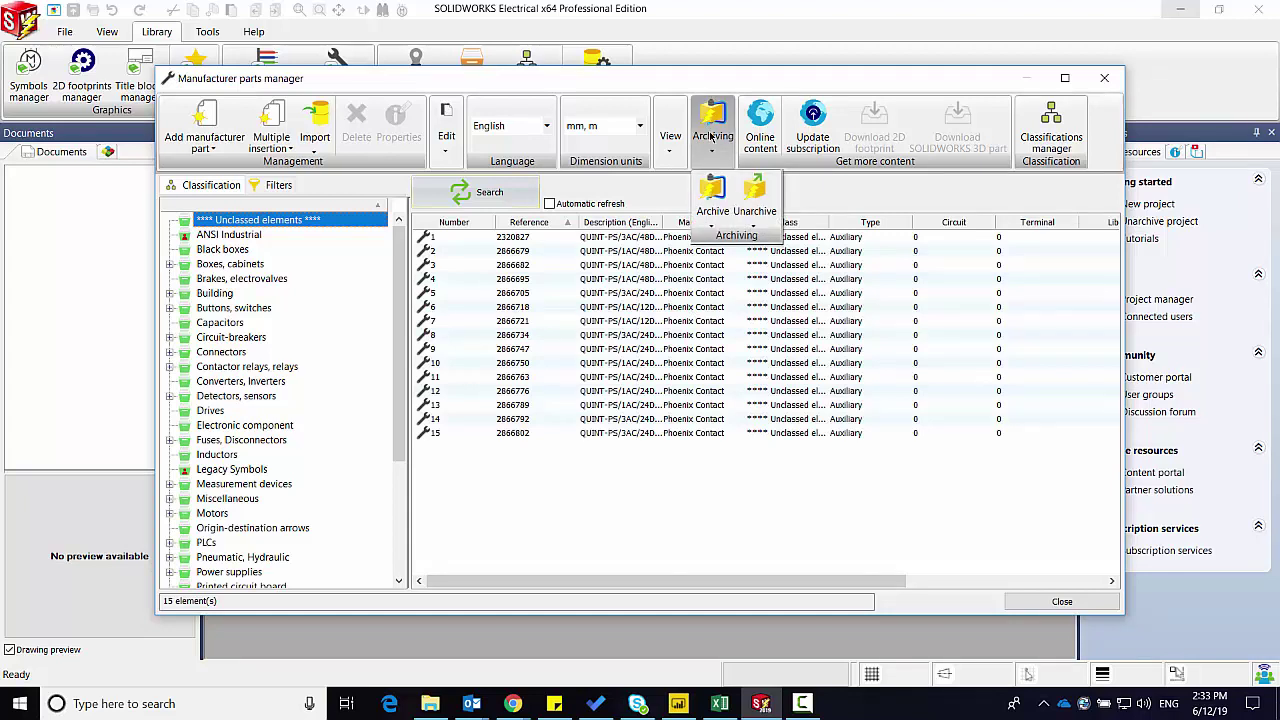
{"action": "left_click", "coordinate": [528, 499]}
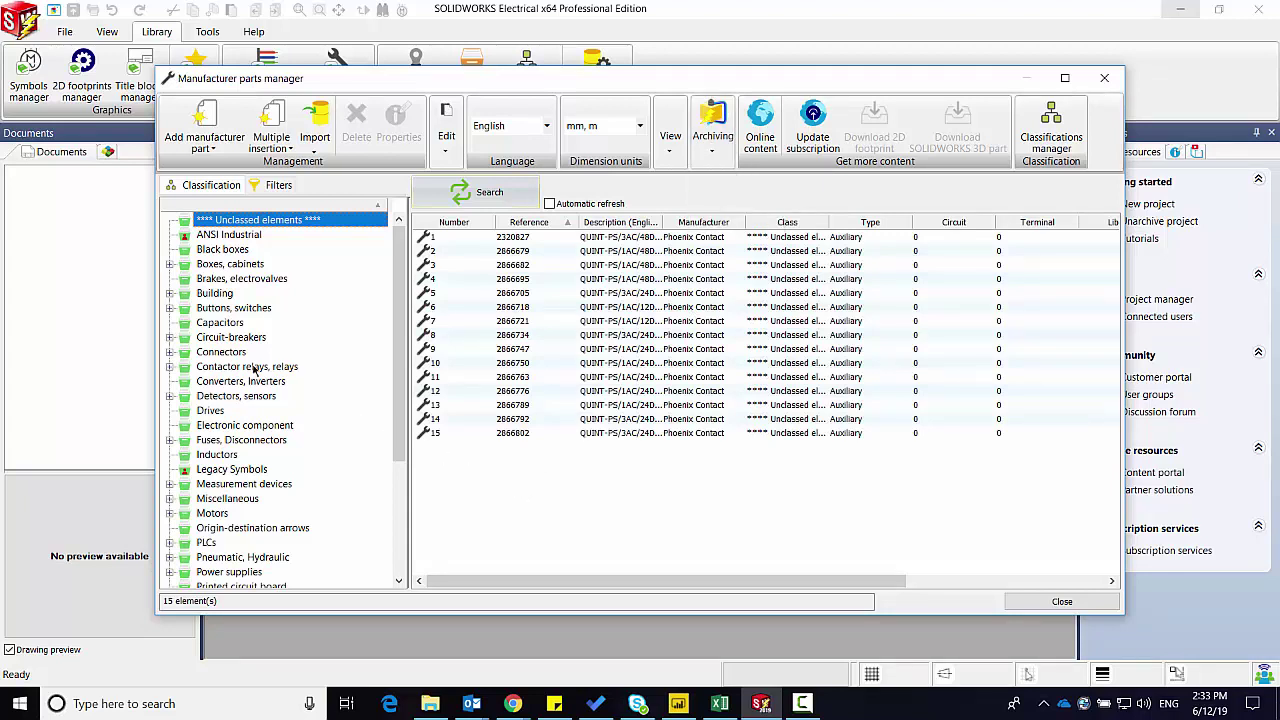
{"action": "left_click", "coordinate": [224, 353]}
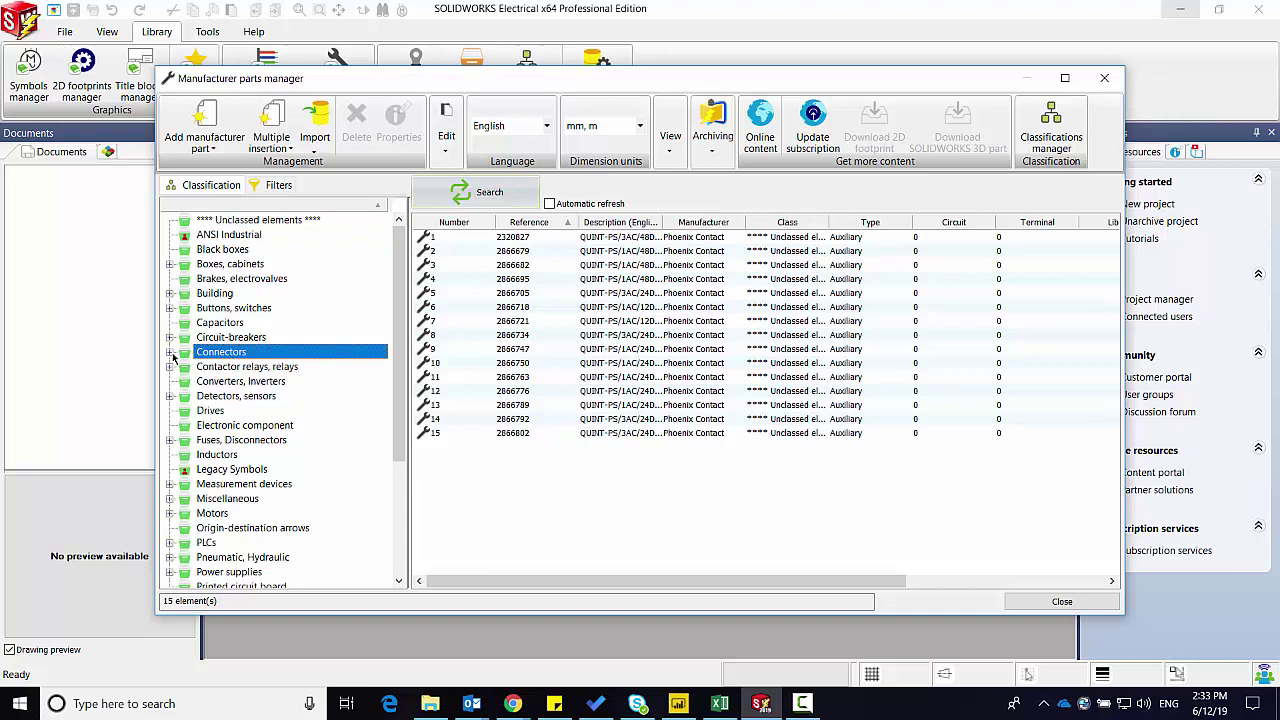
{"action": "left_click", "coordinate": [171, 353]}
{"action": "left_click", "coordinate": [251, 367]}
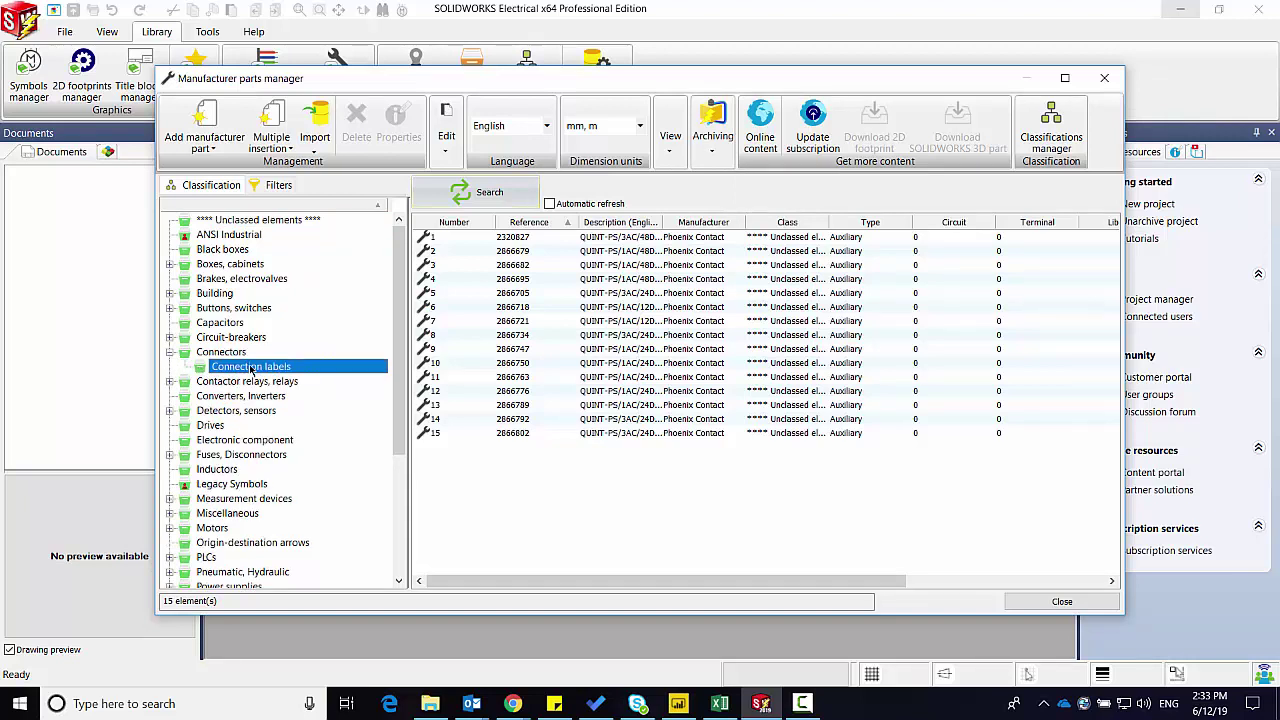
- Start archiving the 15 Phoenix Contact parts, then cancel before saving the archive
{"action": "left_click", "coordinate": [713, 120]}
{"action": "left_click", "coordinate": [703, 210]}
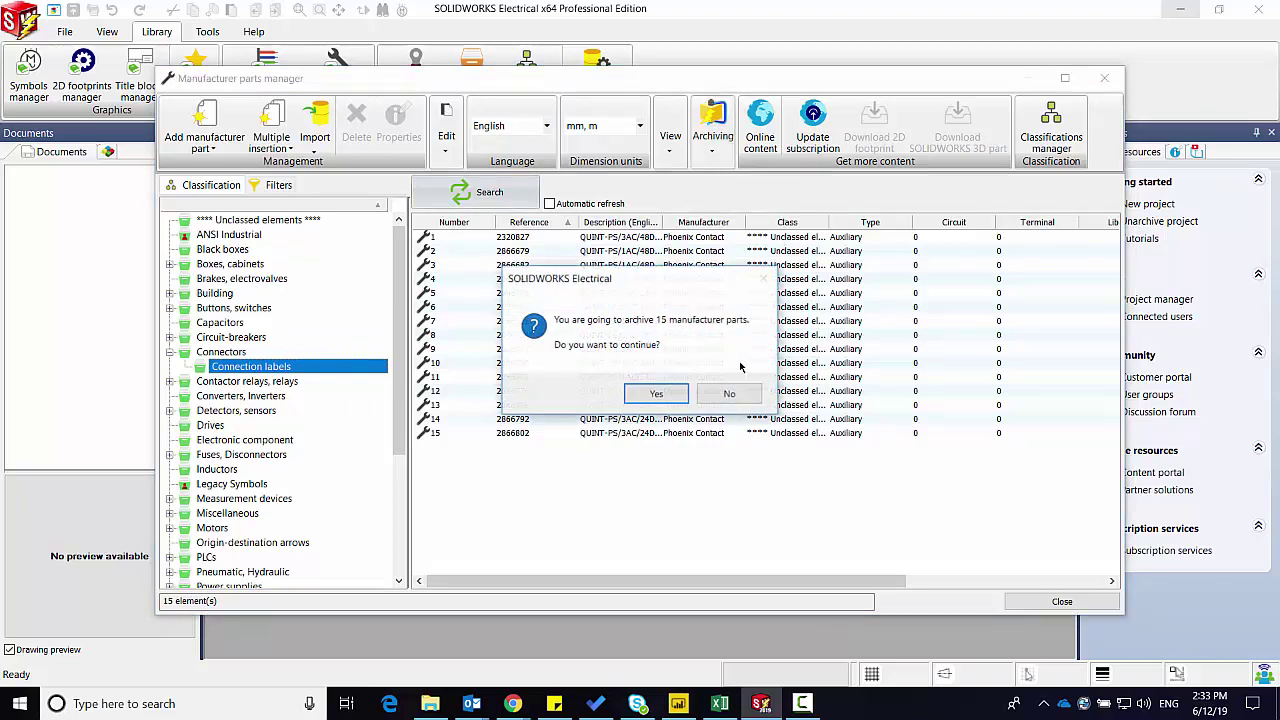
{"action": "left_click", "coordinate": [656, 393]}
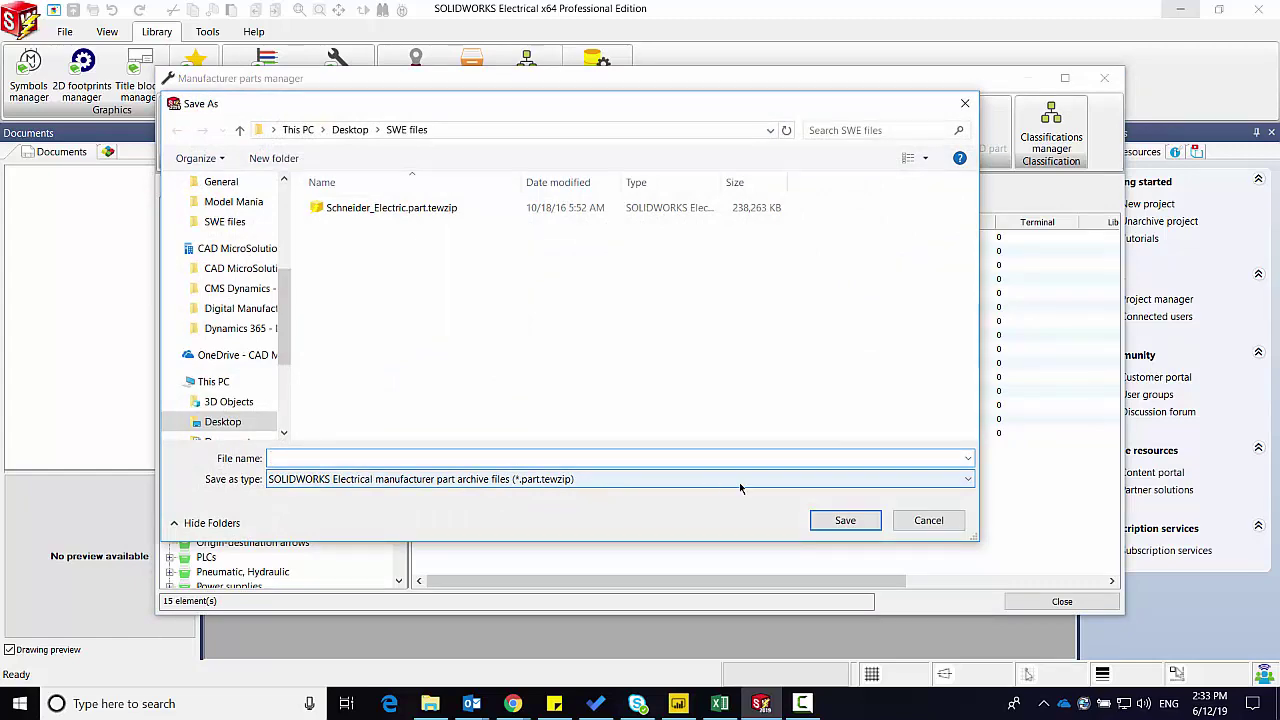
{"action": "left_click", "coordinate": [928, 520]}
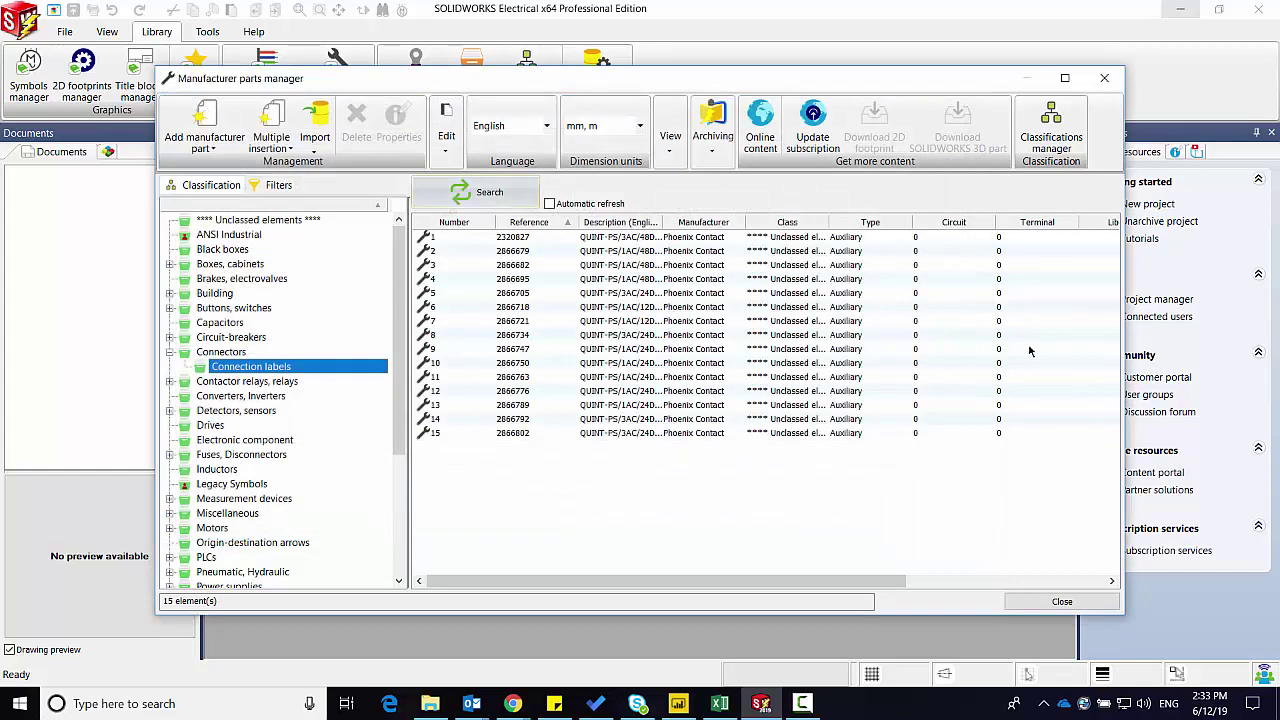
- Close the parts manager and show the Fuse disconnectors class in the symbols manager
{"action": "left_click", "coordinate": [1104, 78]}
{"action": "left_click", "coordinate": [15, 82]}
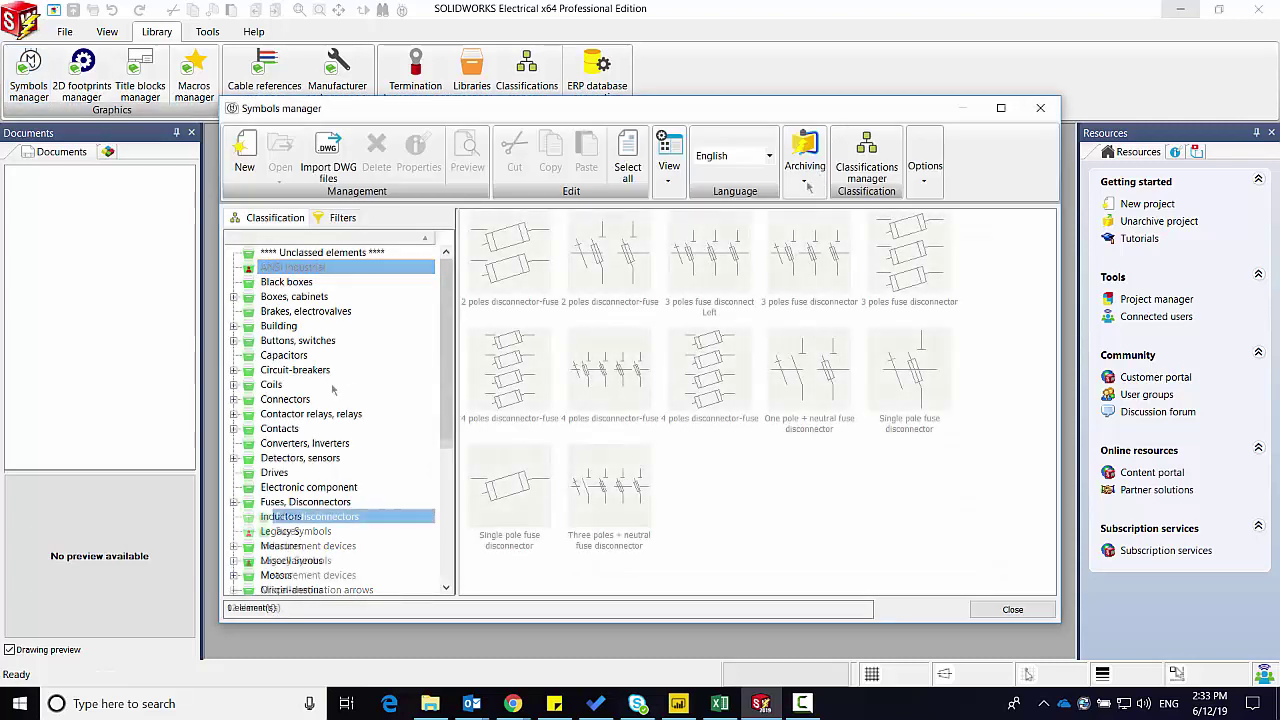
{"action": "left_click", "coordinate": [804, 160]}
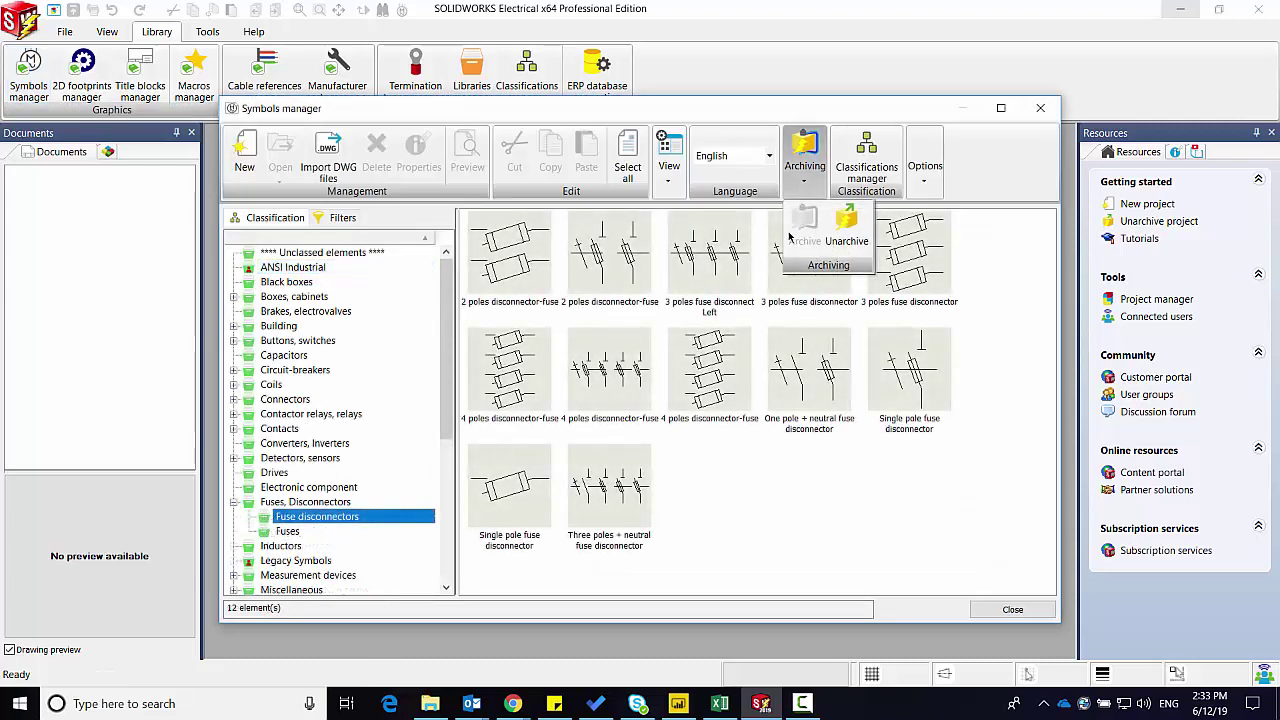
- Select all 12 fuse disconnector symbols and start archiving them, cancelling before saving
{"action": "left_click", "coordinate": [513, 268]}
{"action": "left_click", "coordinate": [595, 488], "text": "shift"}
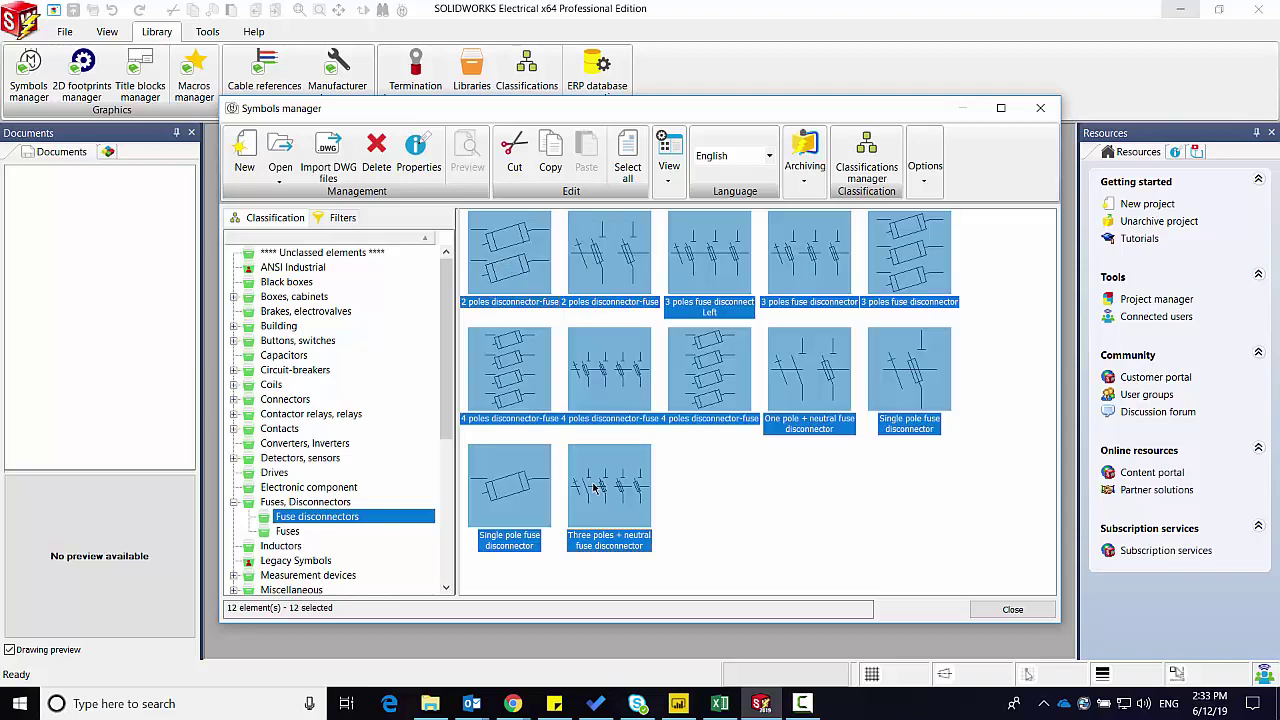
{"action": "left_click", "coordinate": [808, 172]}
{"action": "left_click", "coordinate": [805, 238]}
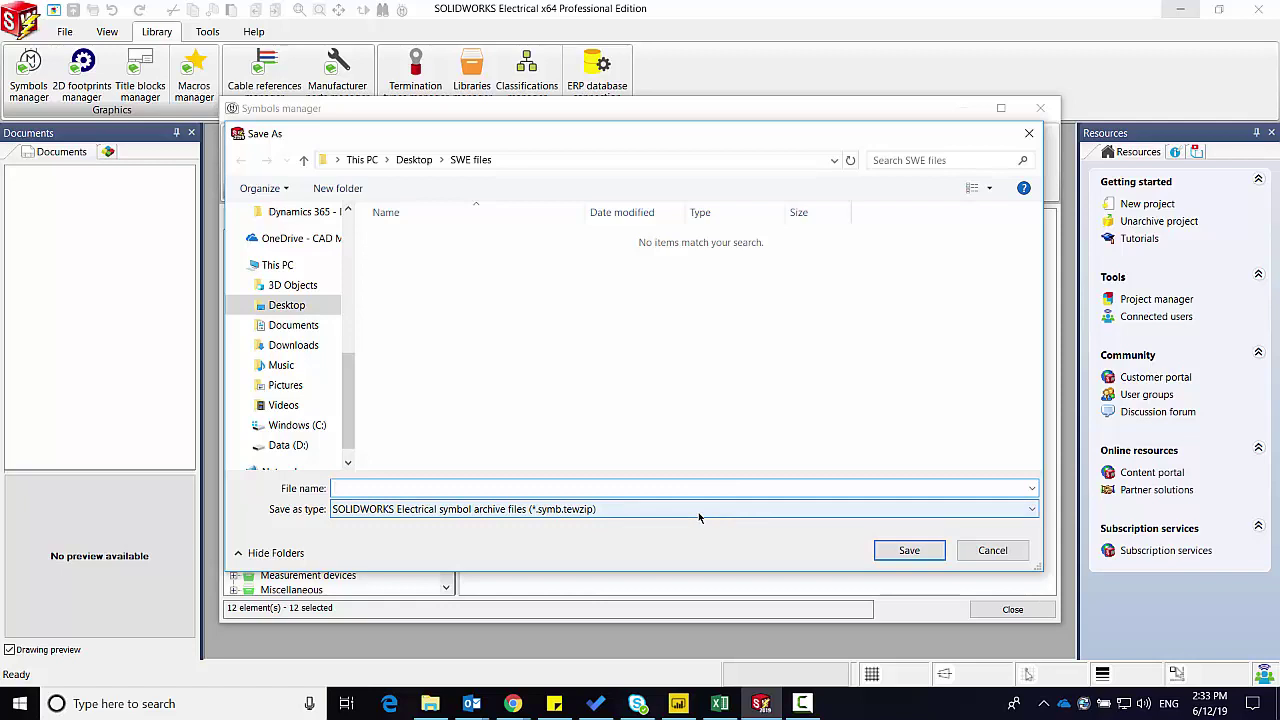
{"action": "left_click", "coordinate": [990, 550]}
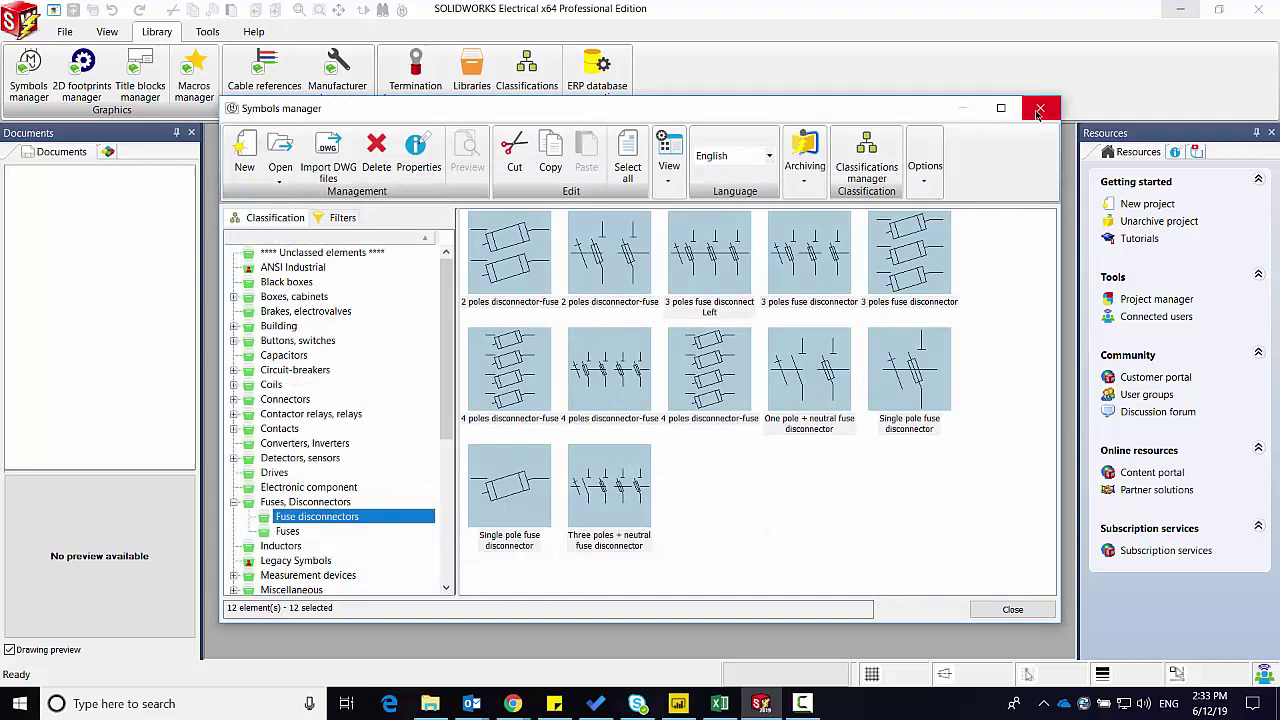